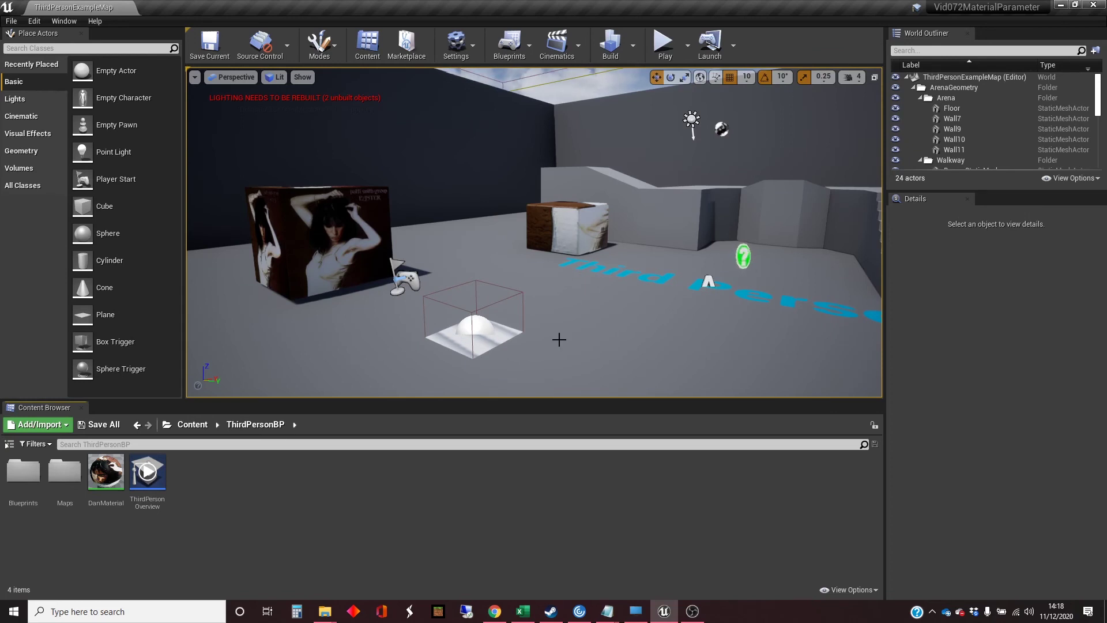
Step: Select the large picture-textured box in the level and view it from several sides
right_drag(627, 300, 490, 316)
click(398, 241)
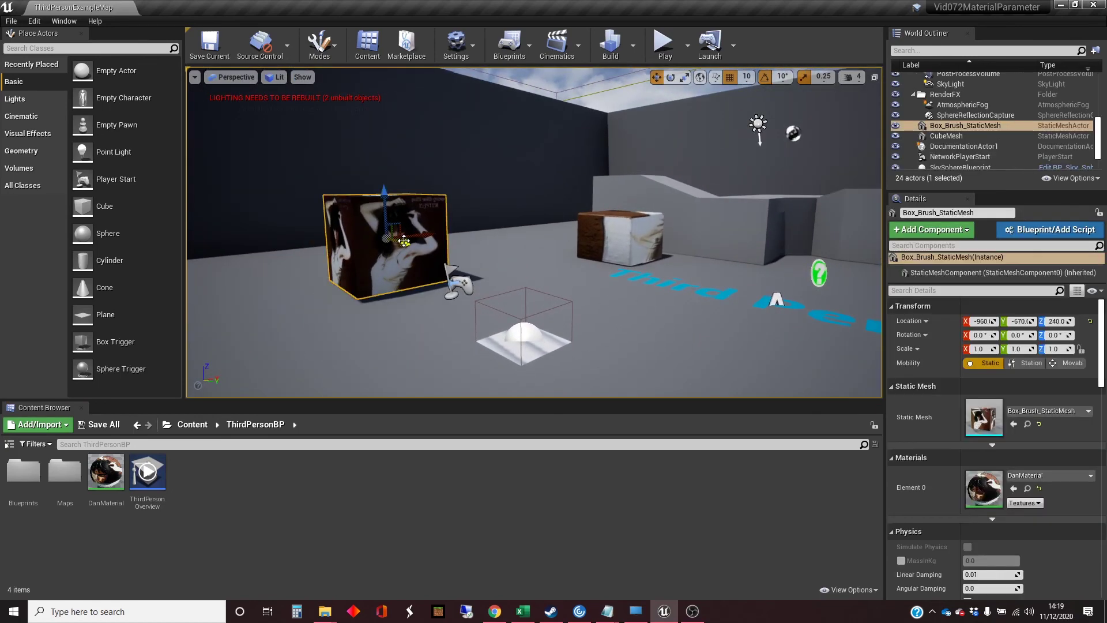
drag(574, 230, 510, 257)
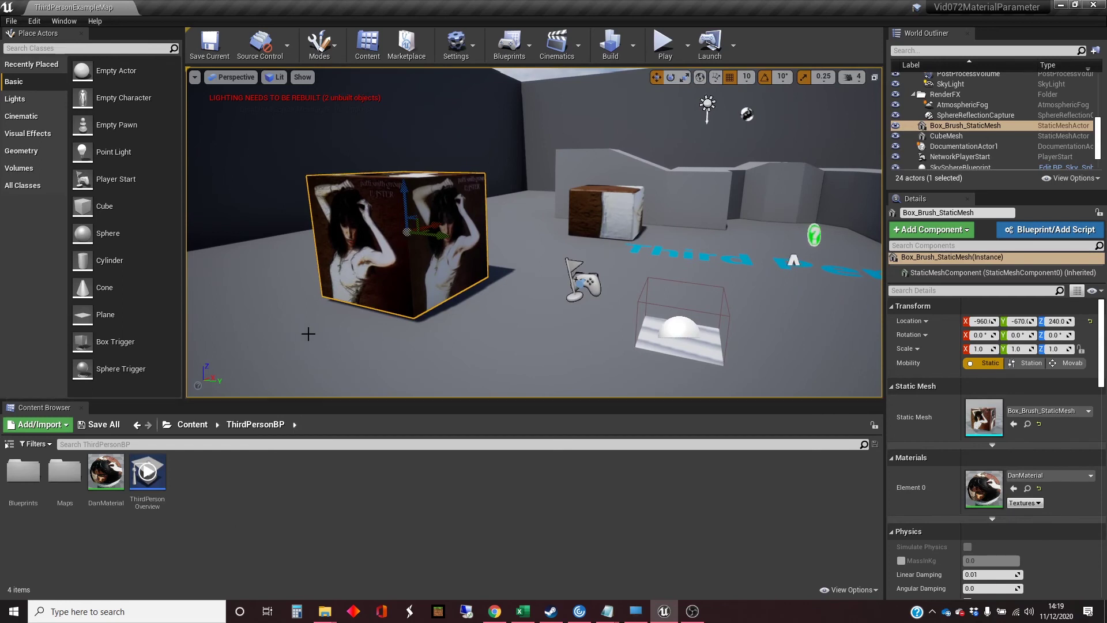
key(f)
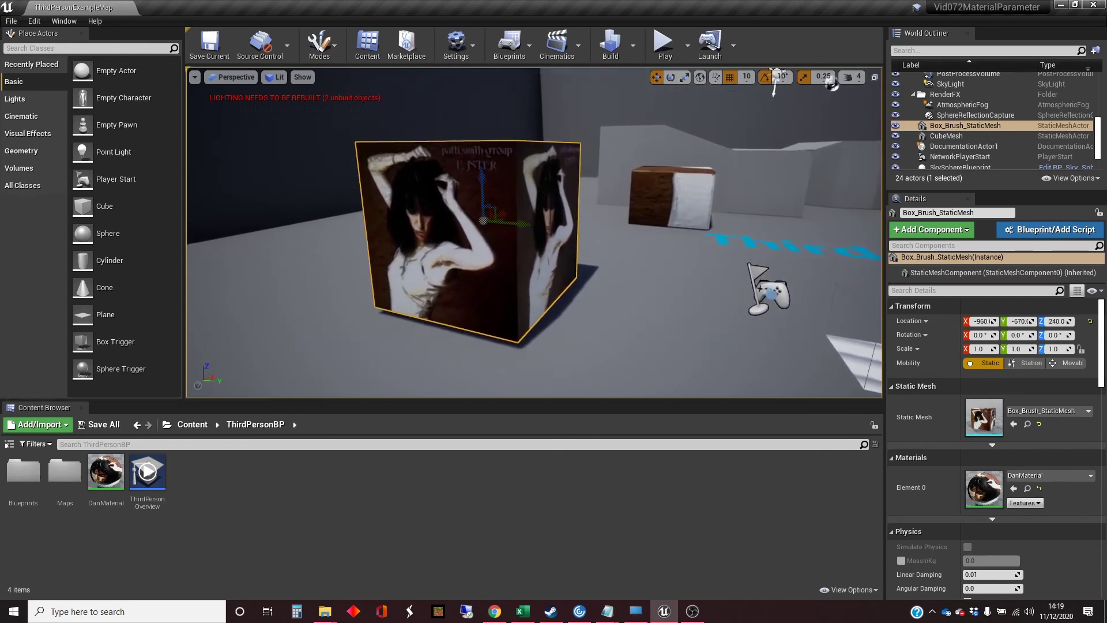
right_drag(724, 80, 338, 341)
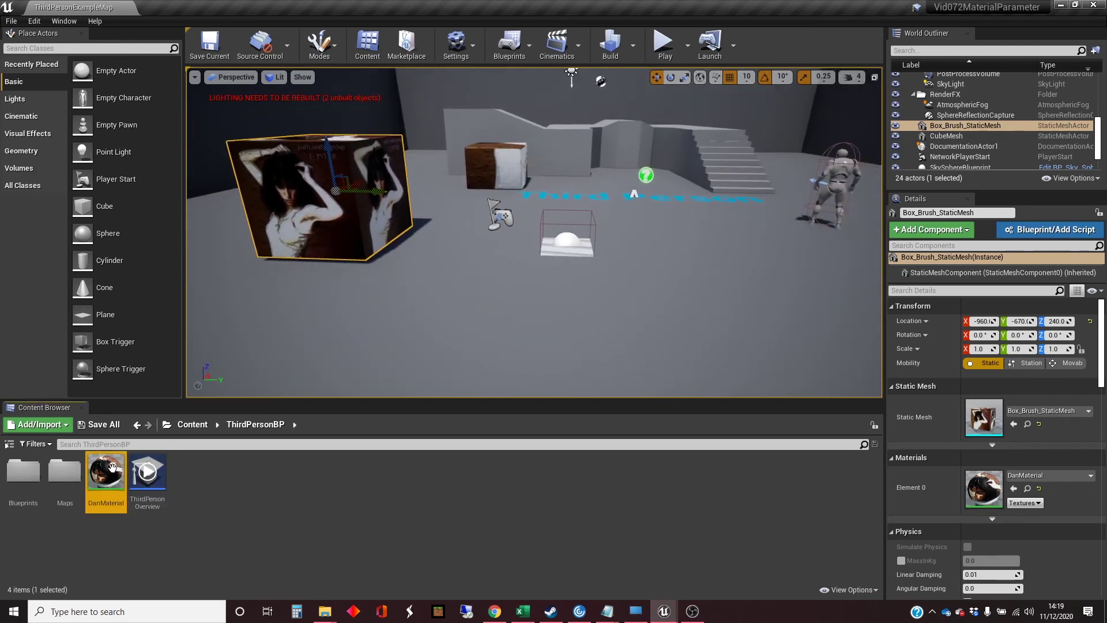
Step: Open DanMaterial in a maximized editor and examine its texture samples and their connections to the material node
double_click(105, 472)
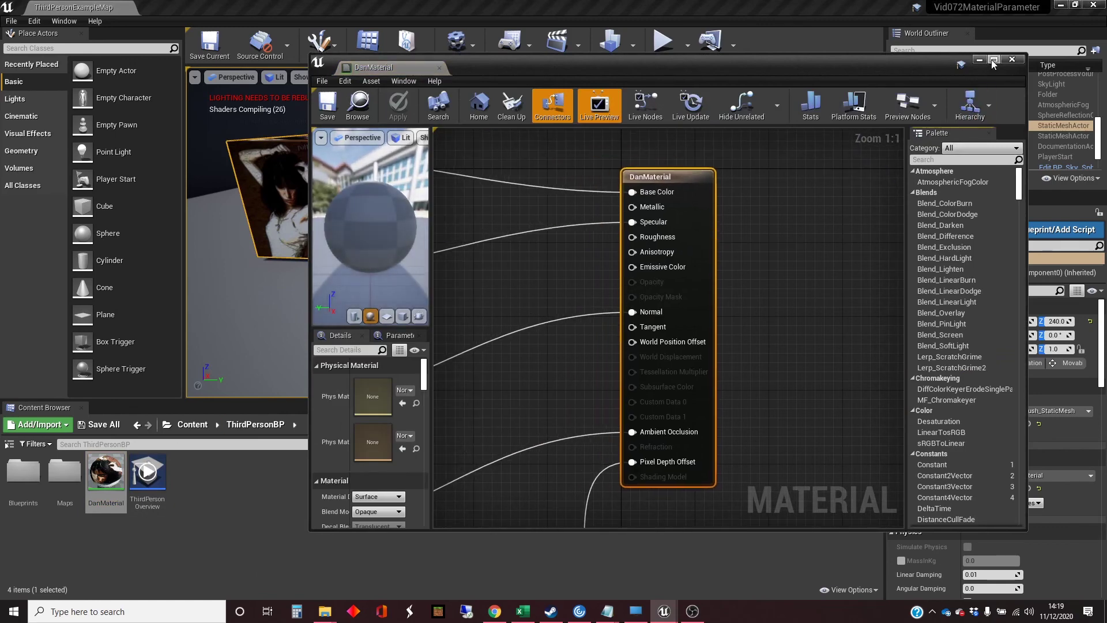
click(994, 60)
right_drag(584, 281, 671, 275)
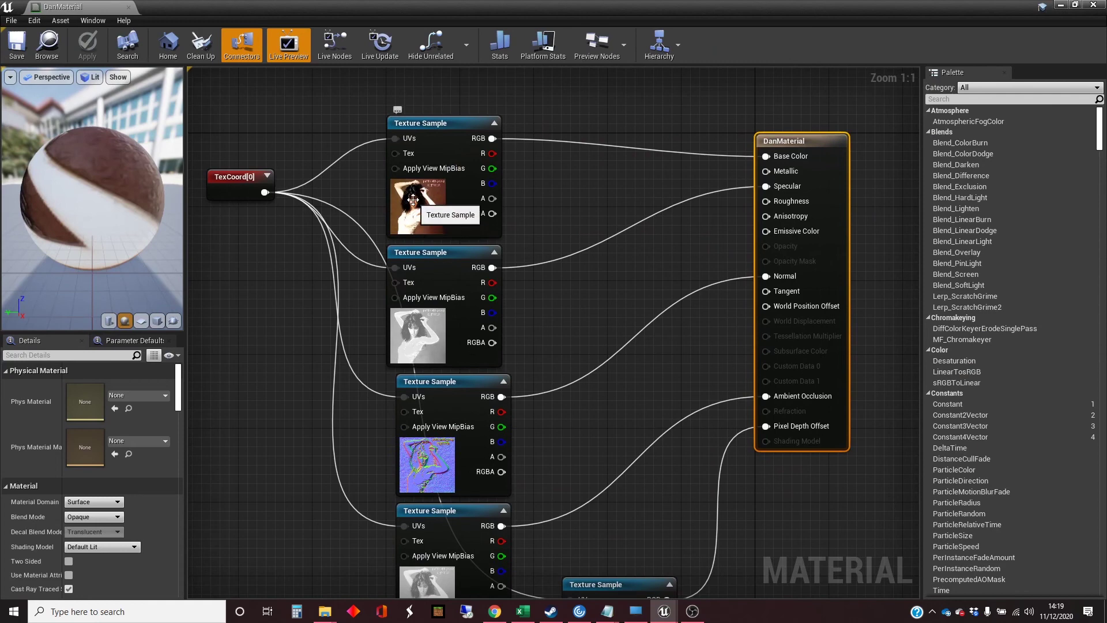
right_drag(570, 204, 601, 112)
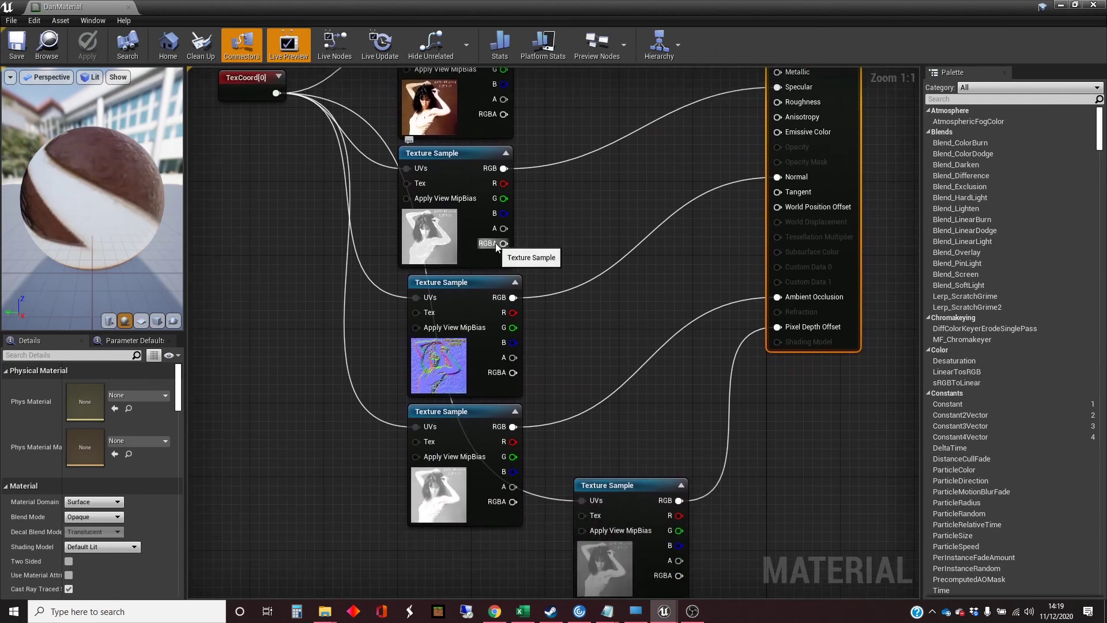
right_drag(577, 244, 571, 187)
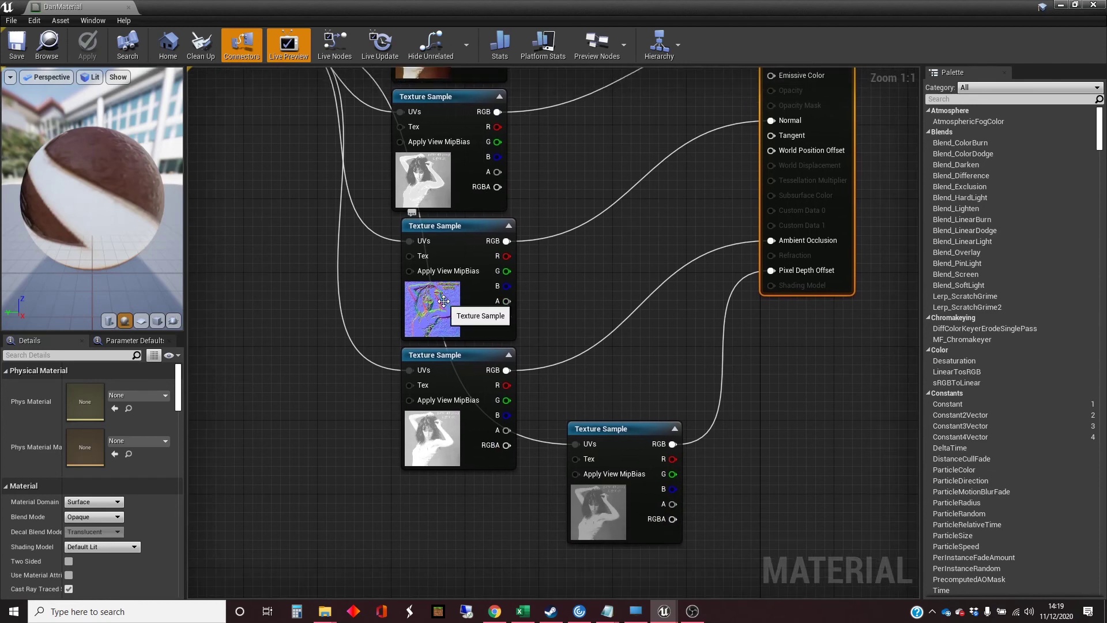
right_drag(604, 310, 604, 207)
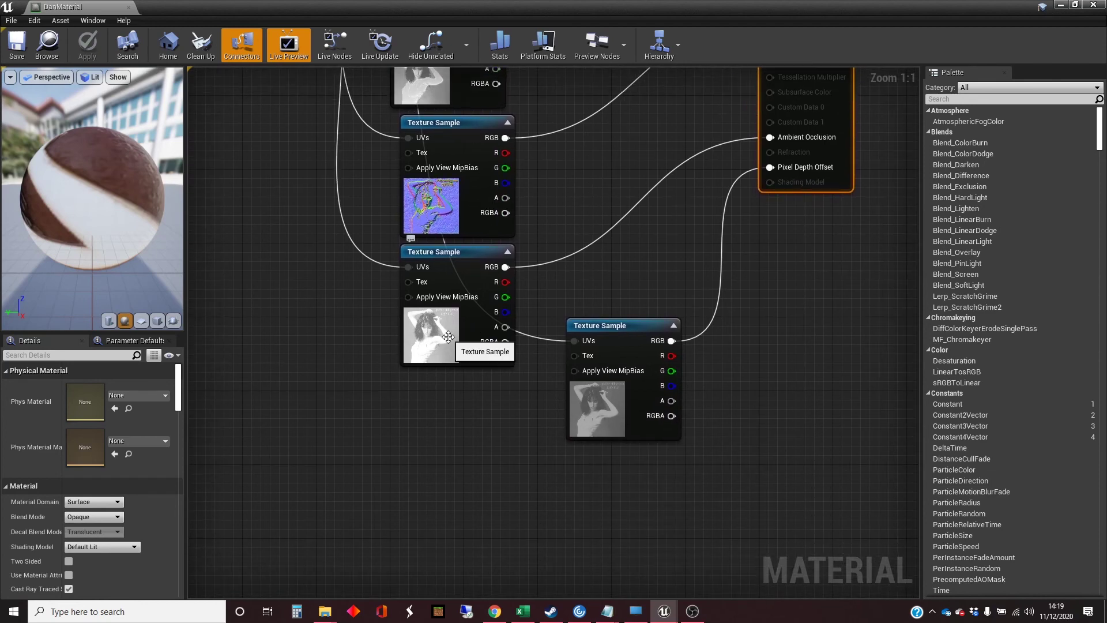
right_drag(562, 283, 555, 238)
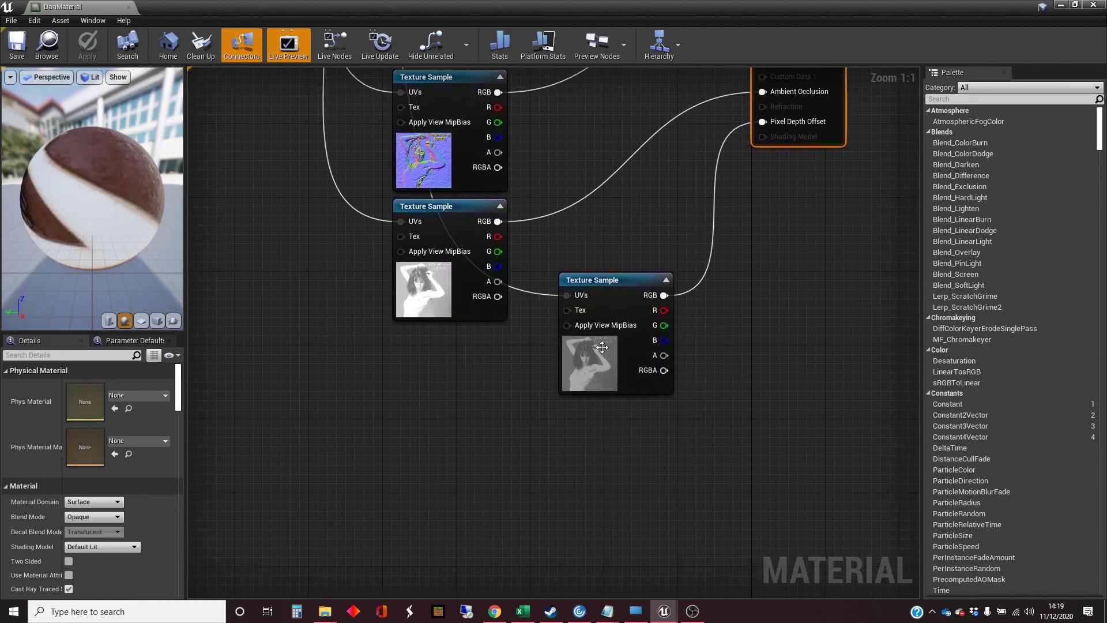
right_drag(634, 214, 600, 328)
right_drag(555, 221, 619, 396)
click(479, 139)
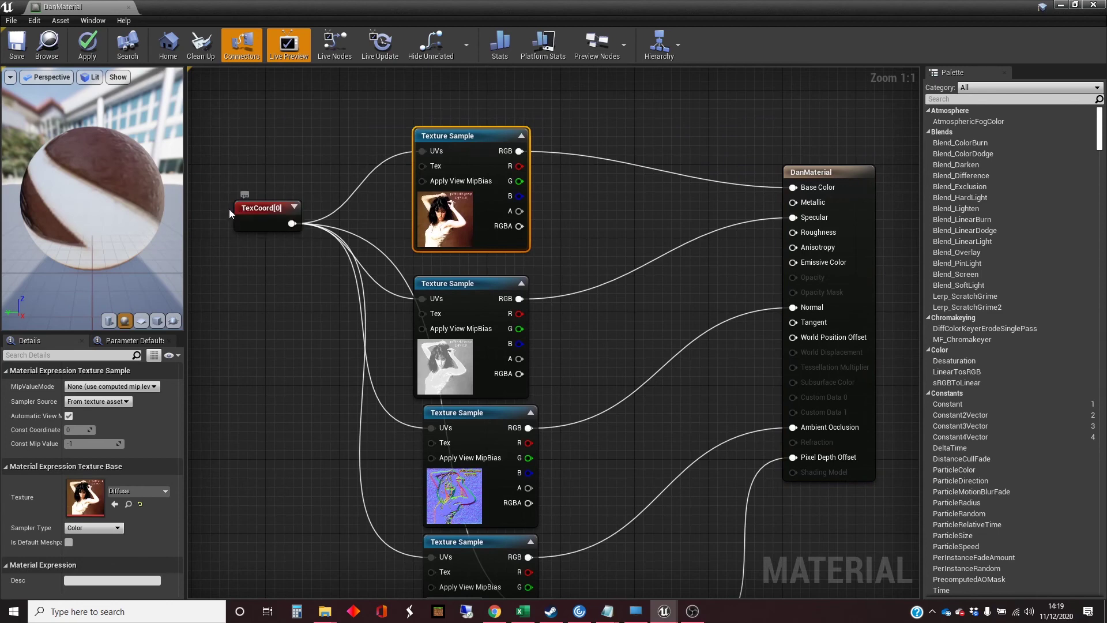
click(1061, 5)
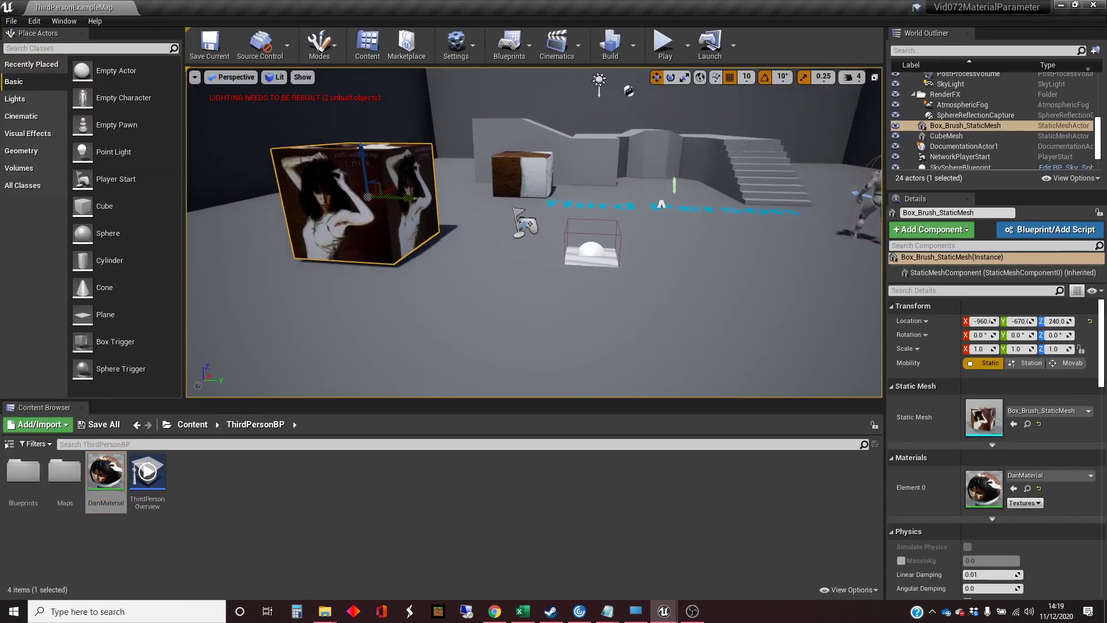
scroll(629, 219, up, 5)
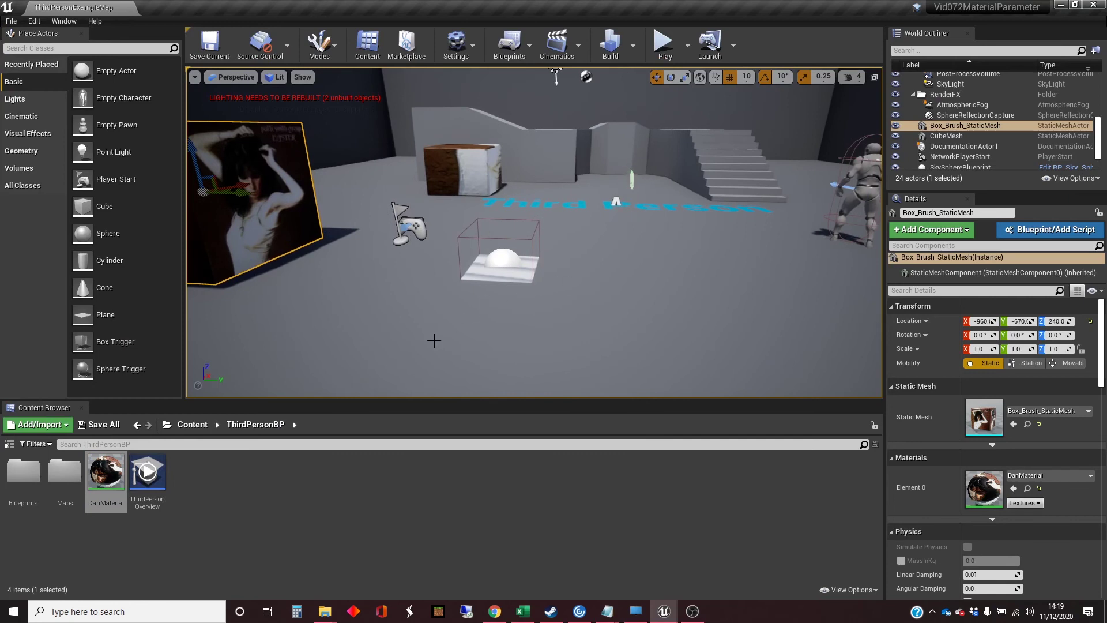
right_drag(600, 295, 606, 288)
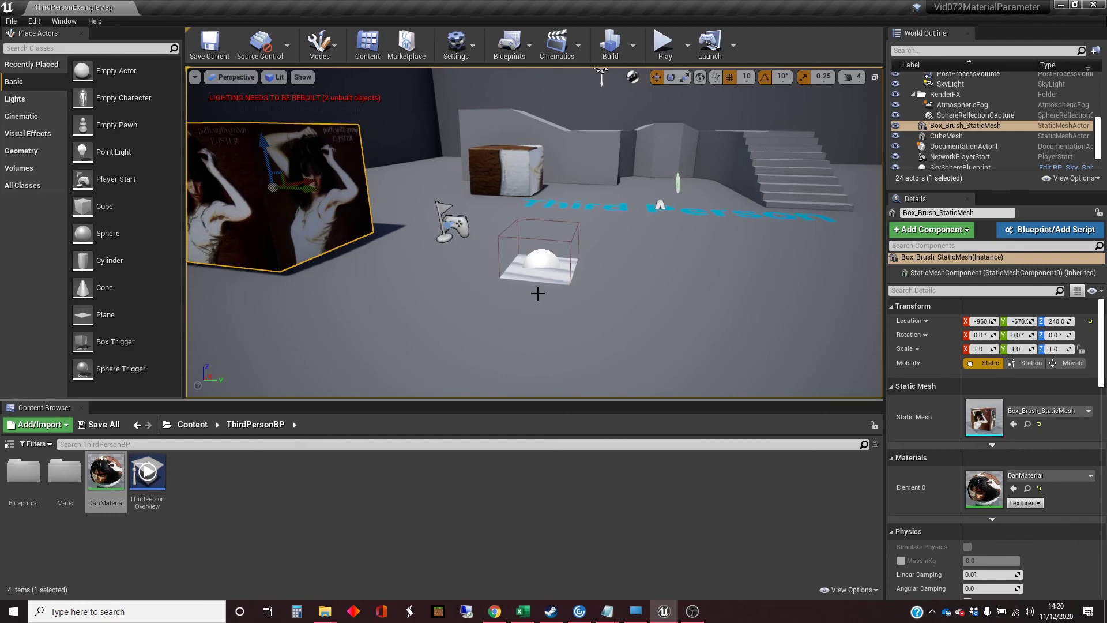
right_drag(538, 293, 494, 298)
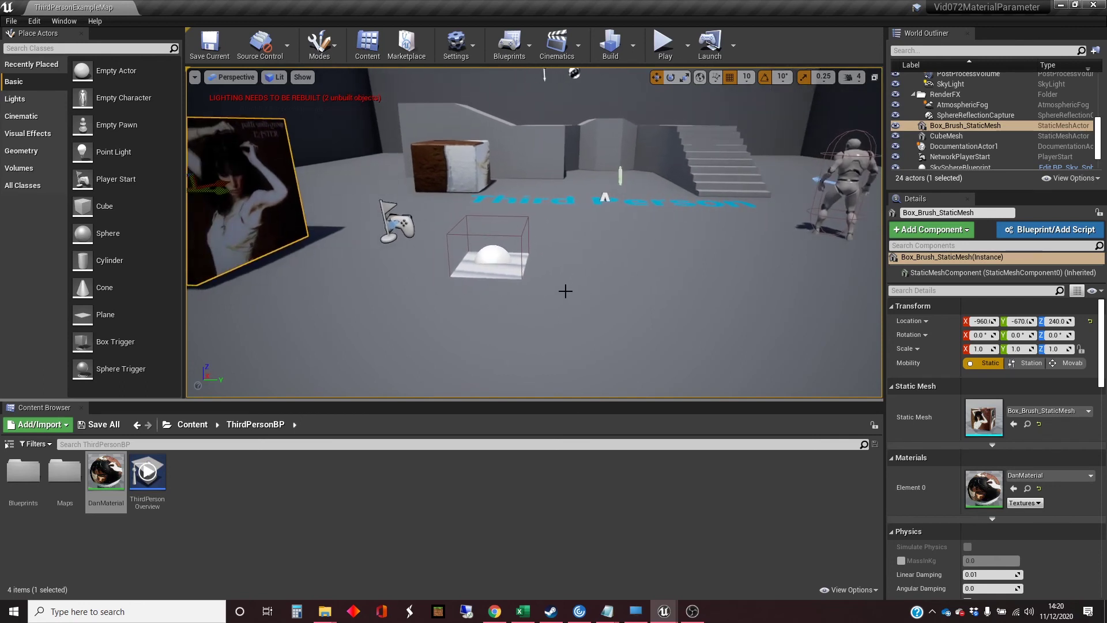
right_drag(564, 287, 575, 285)
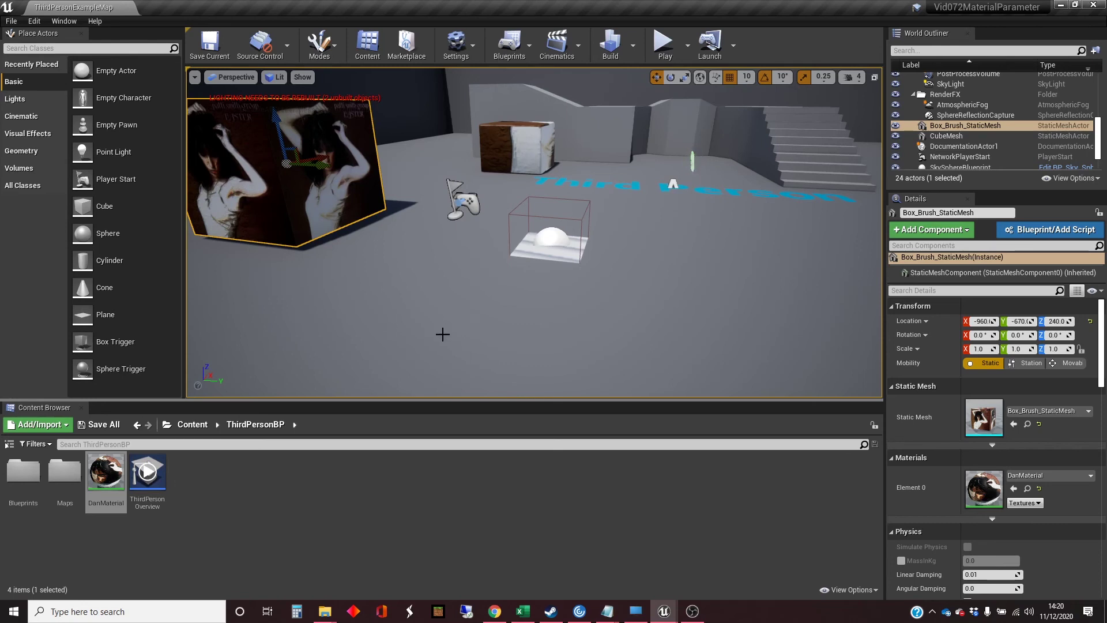
Step: Reopen DanMaterial, disconnect the diffuse Texture Sample from Base Color and move it up out of the way
double_click(106, 477)
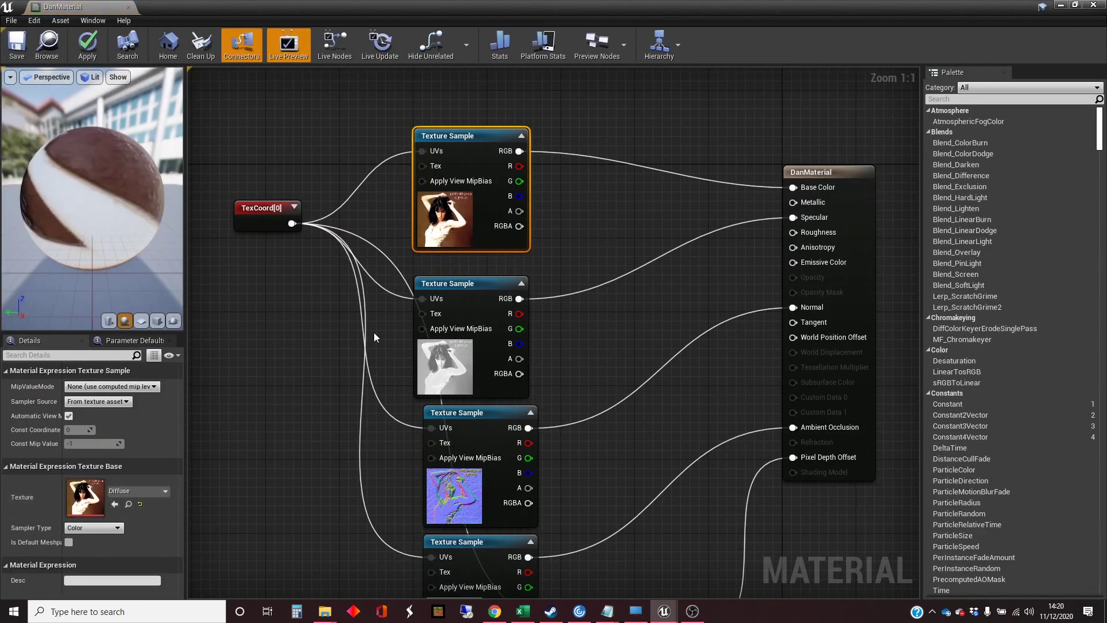
alt+click(615, 164)
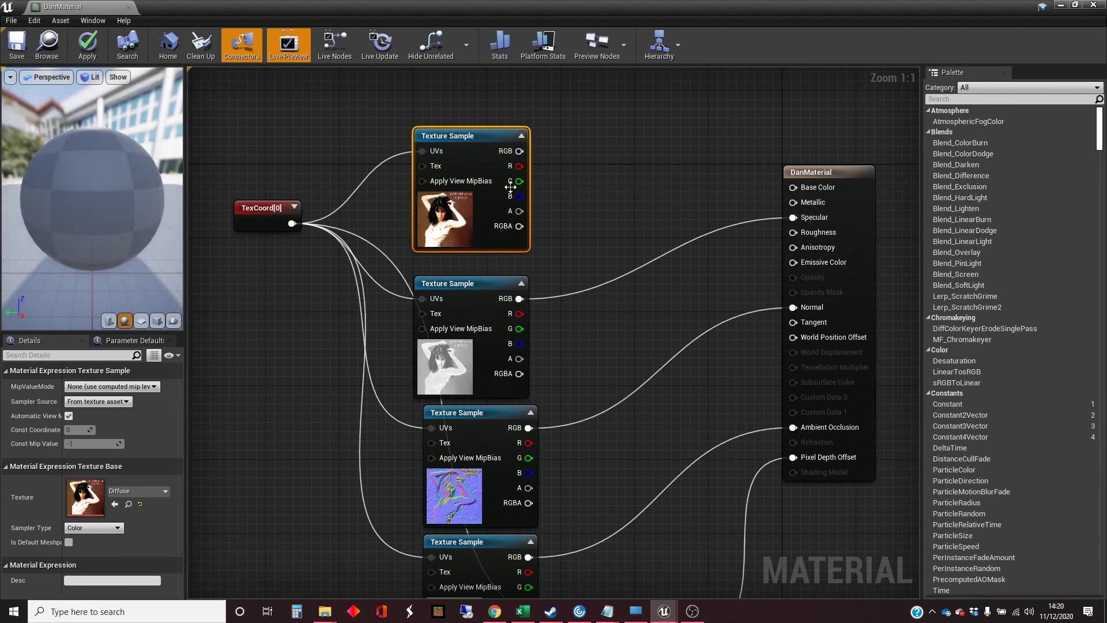
drag(472, 148, 426, 101)
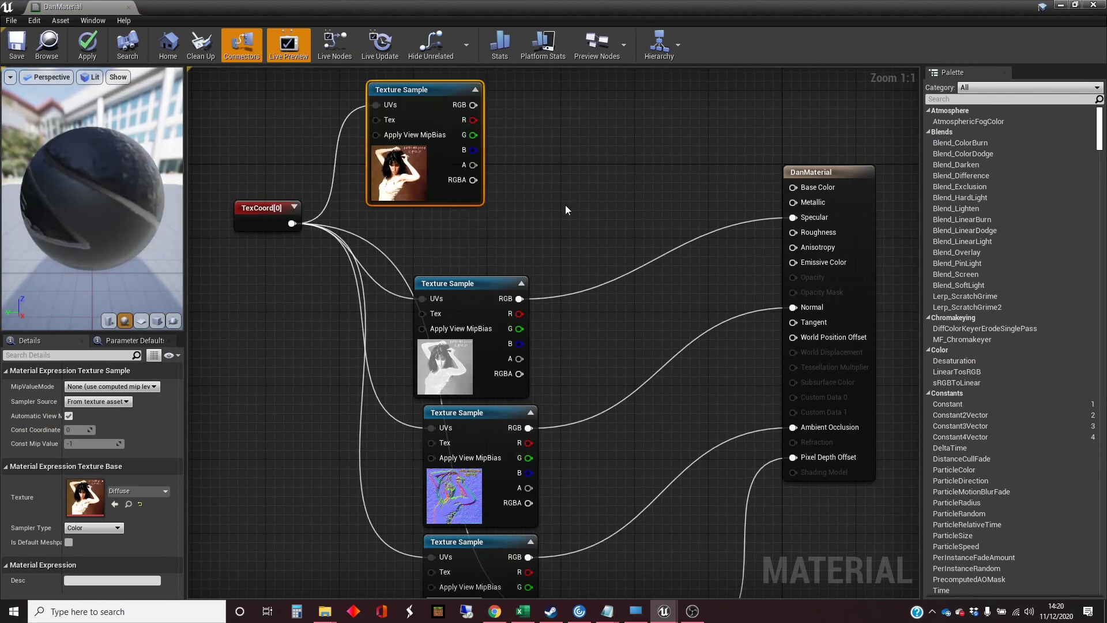
right_drag(544, 201, 554, 213)
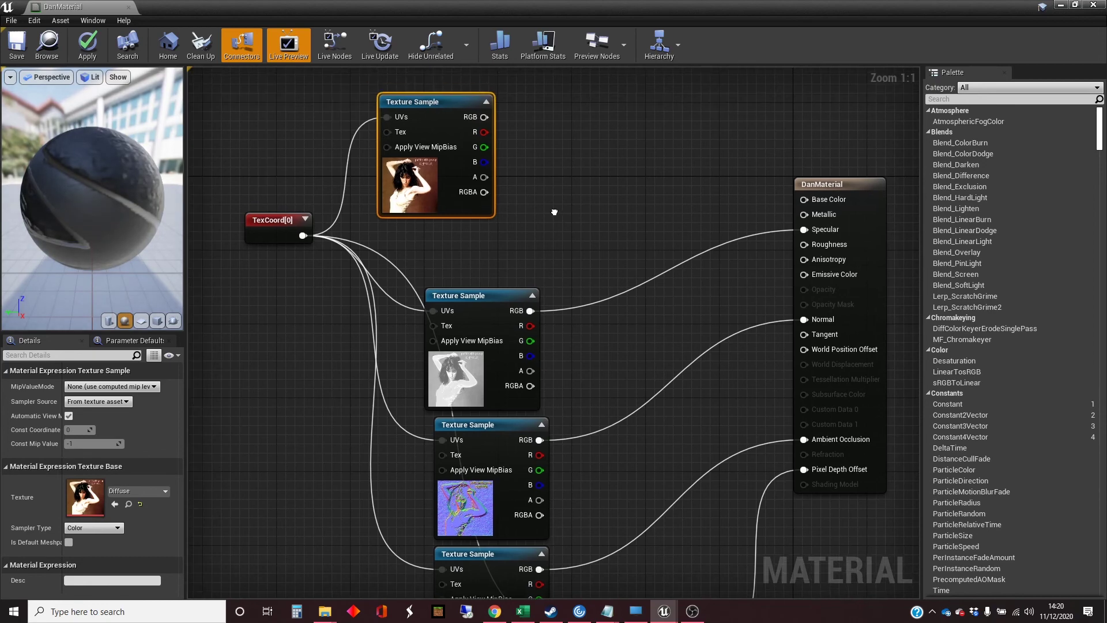
Step: Add a Constant3Vector node between the diffuse texture and the material node, and connect its output to Base Color
right_click(587, 189)
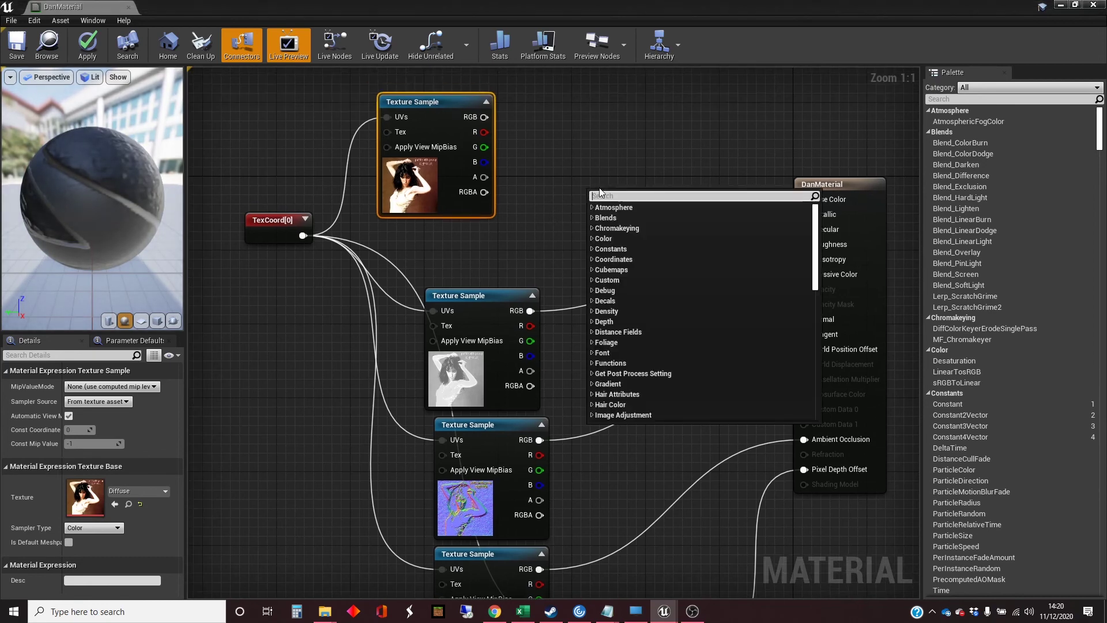
text(normconsts)
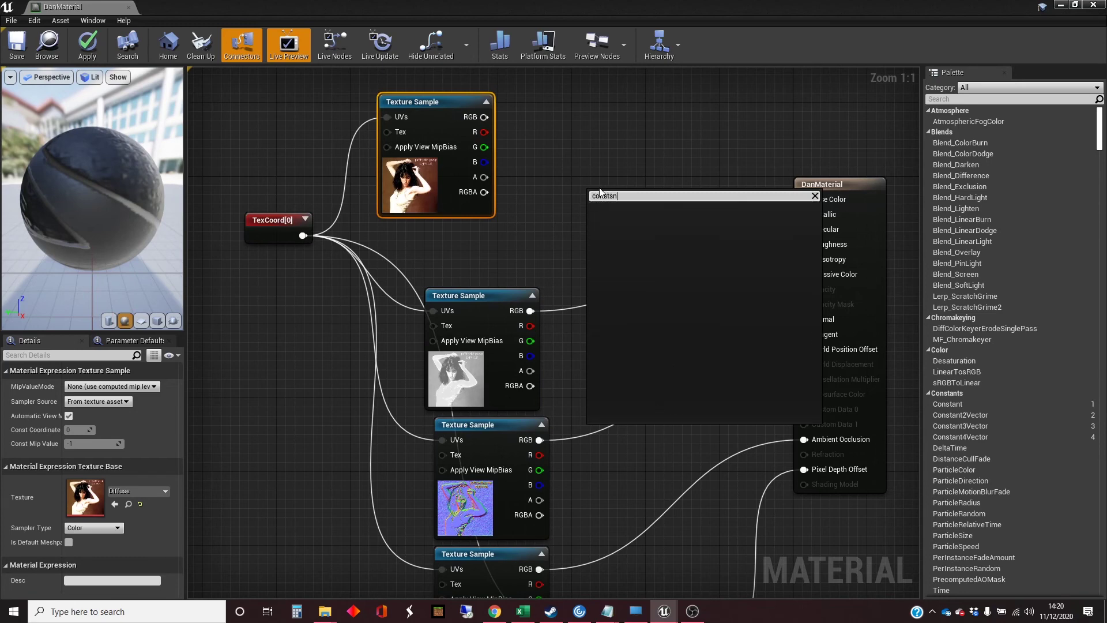
key(BackSpace)
key(BackSpace)
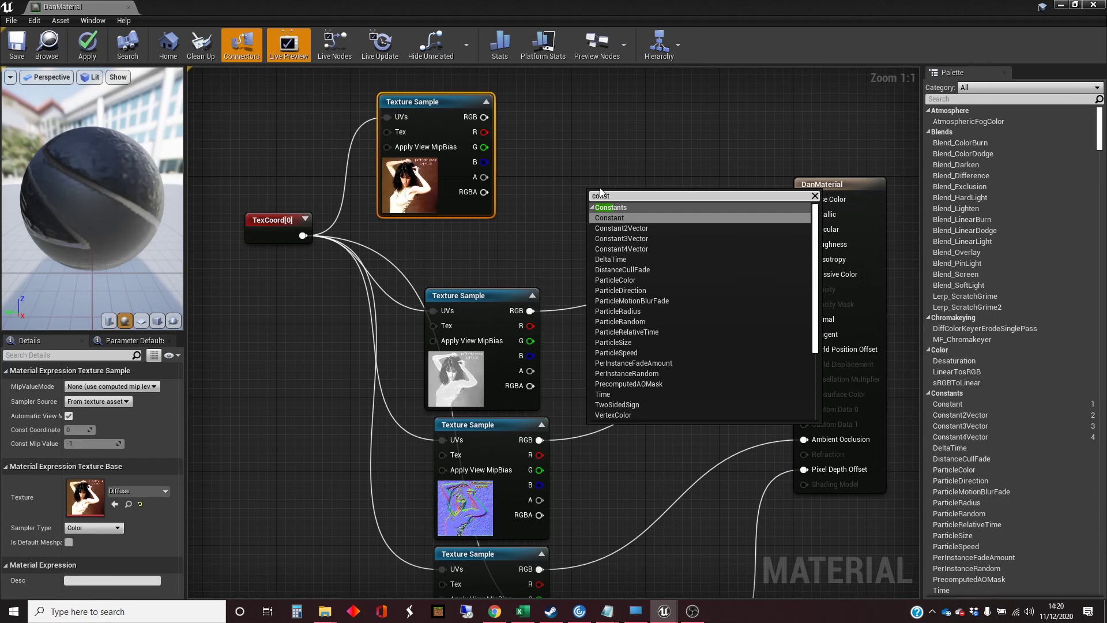
click(646, 238)
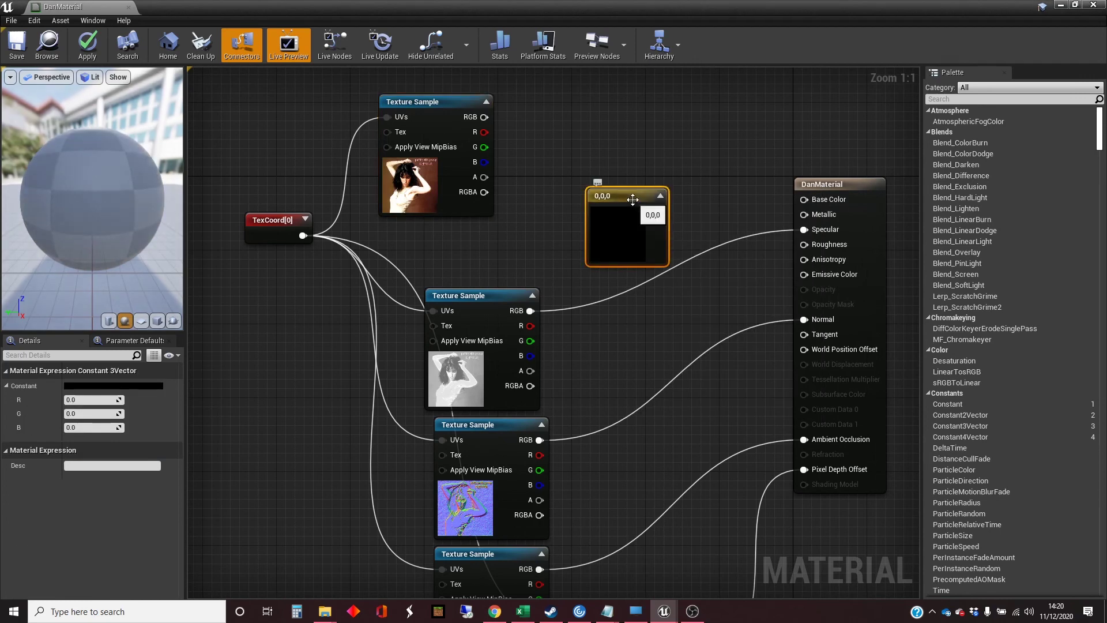
drag(627, 197, 803, 200)
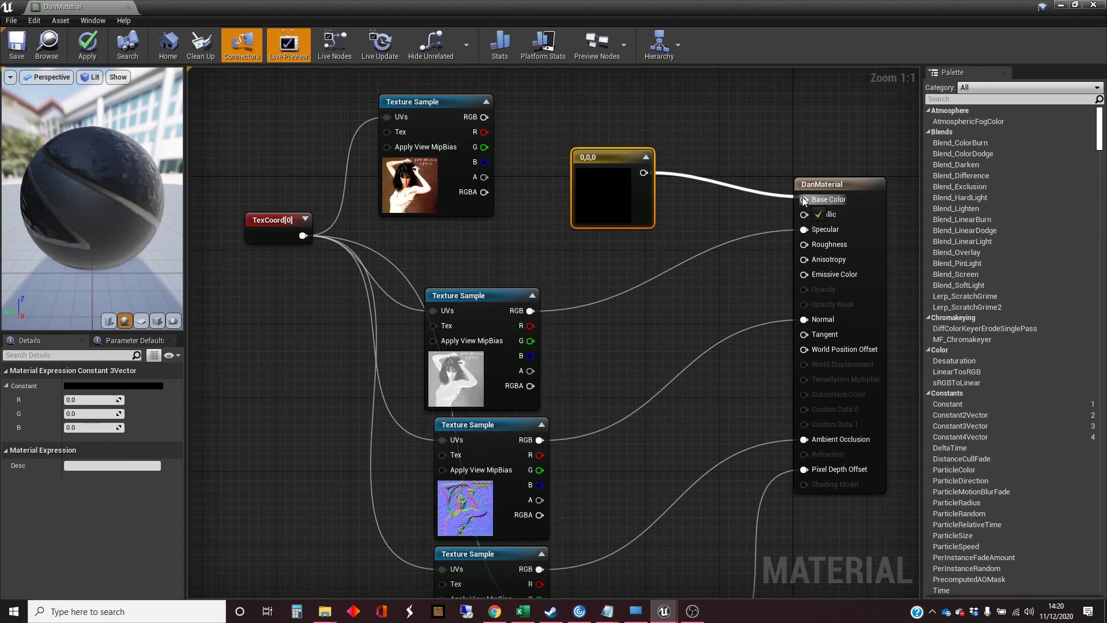
Step: Set the Constant3Vector colour to grey with a brightness of about 0.339 and apply the material changes
double_click(609, 188)
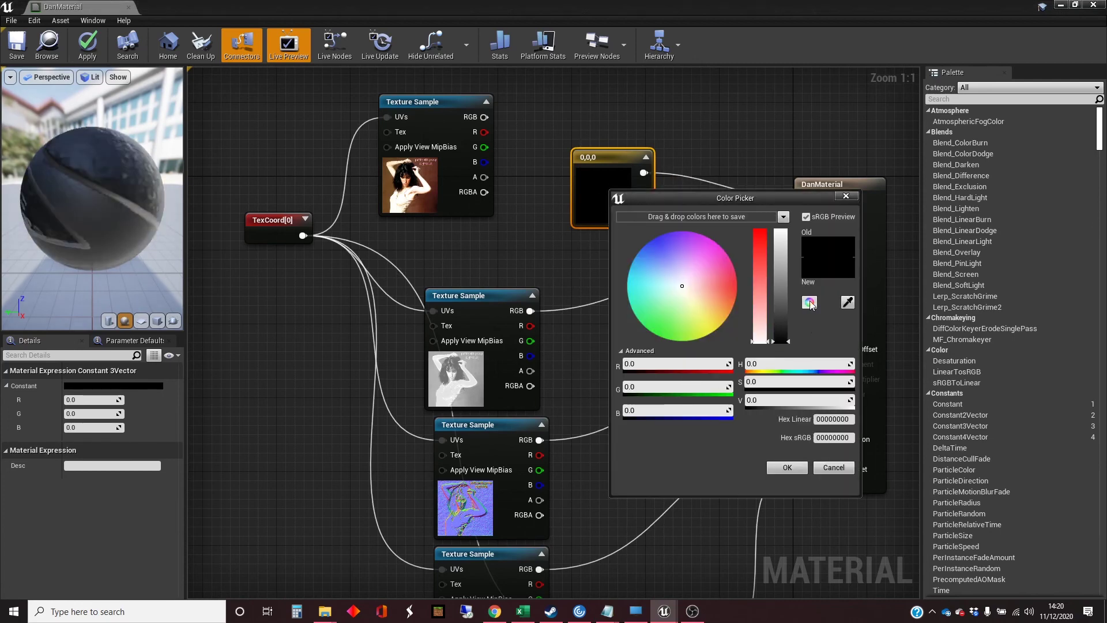
drag(789, 343, 790, 304)
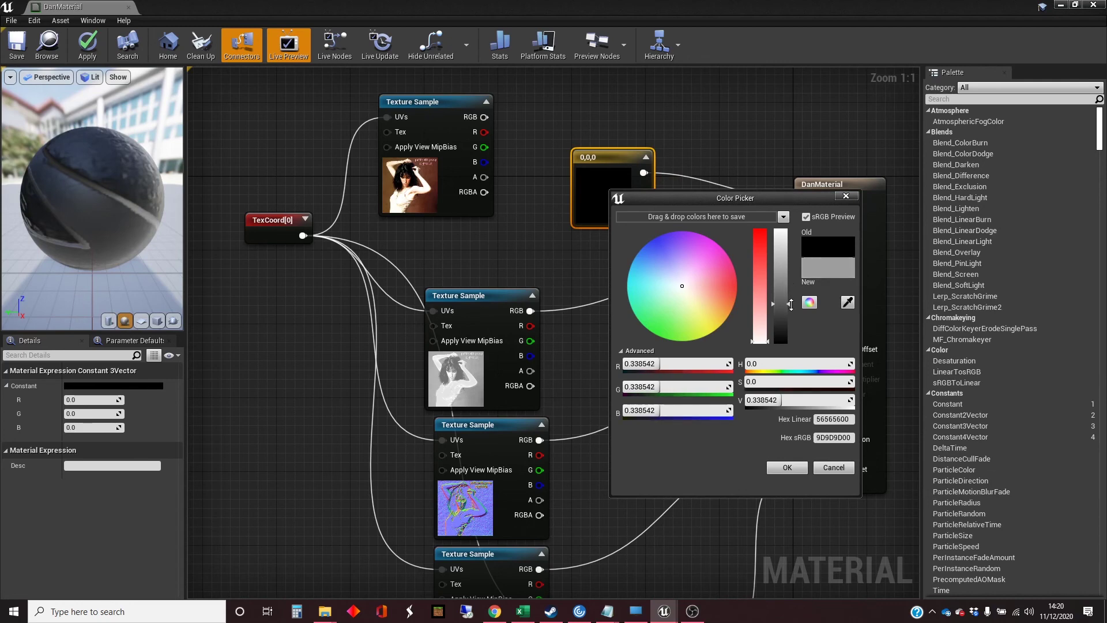
click(788, 468)
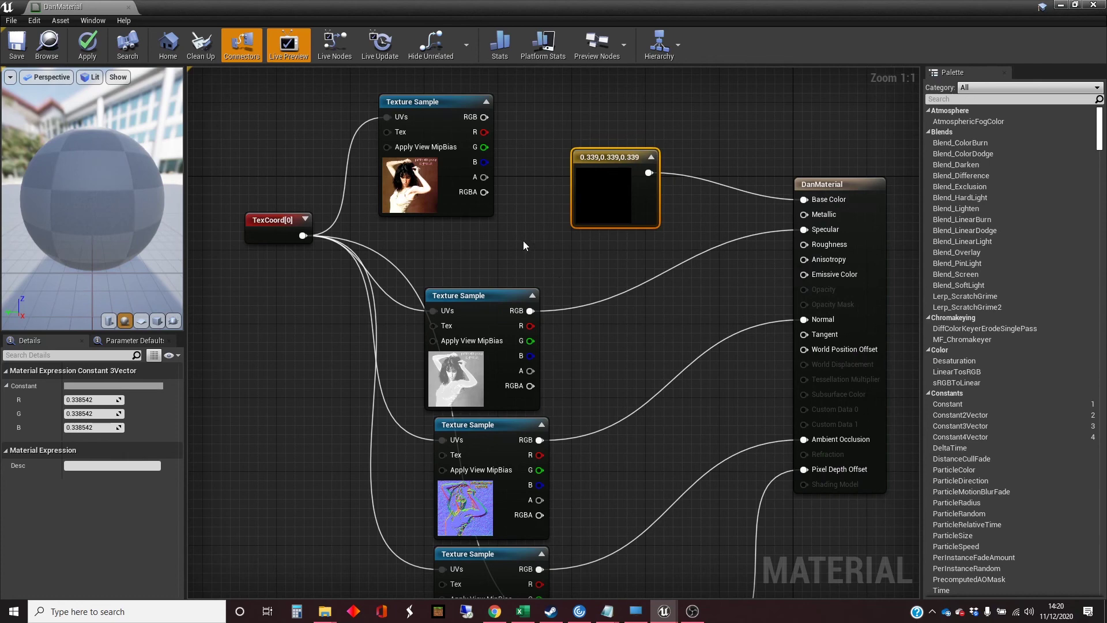
click(87, 46)
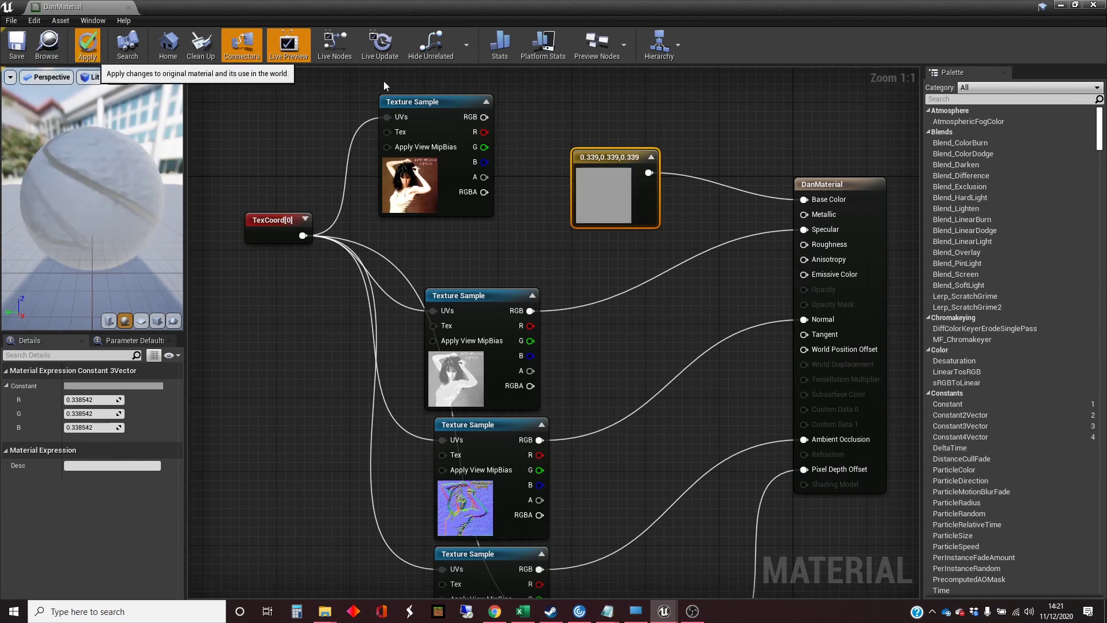
Step: Return to the level and inspect how the updated DanMaterial looks on the two boxes
click(1062, 6)
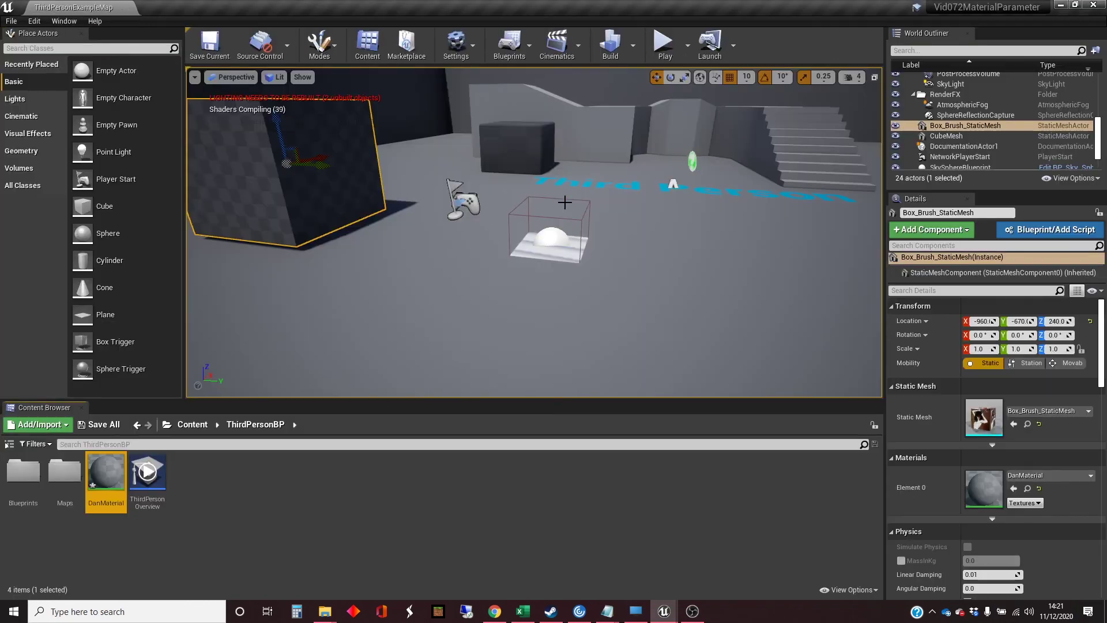
scroll(374, 235, down, 5)
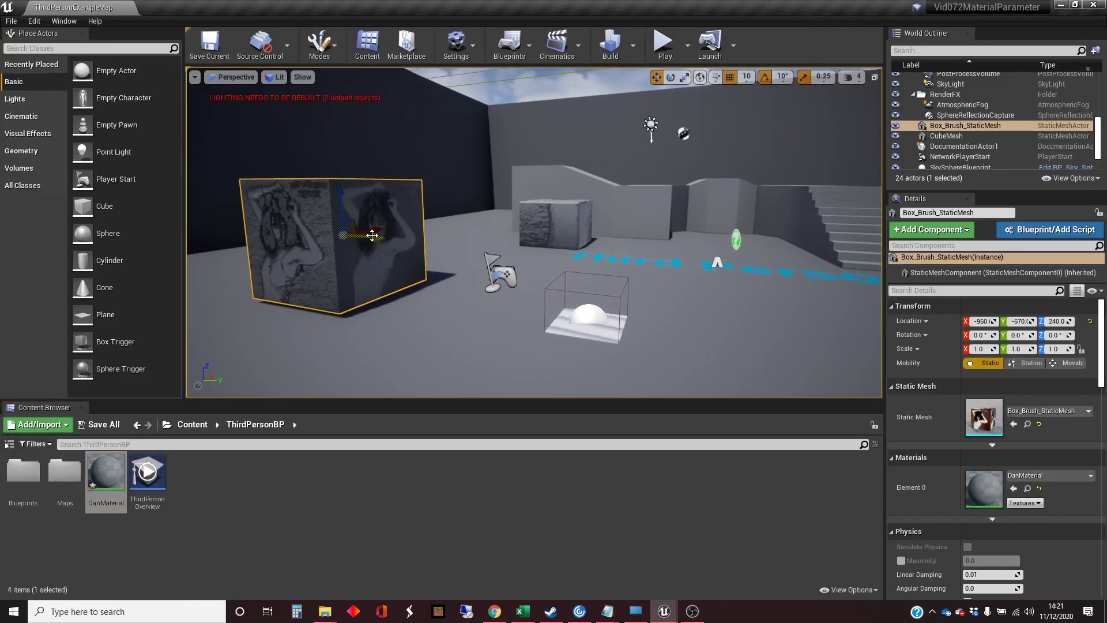
right_drag(413, 260, 431, 267)
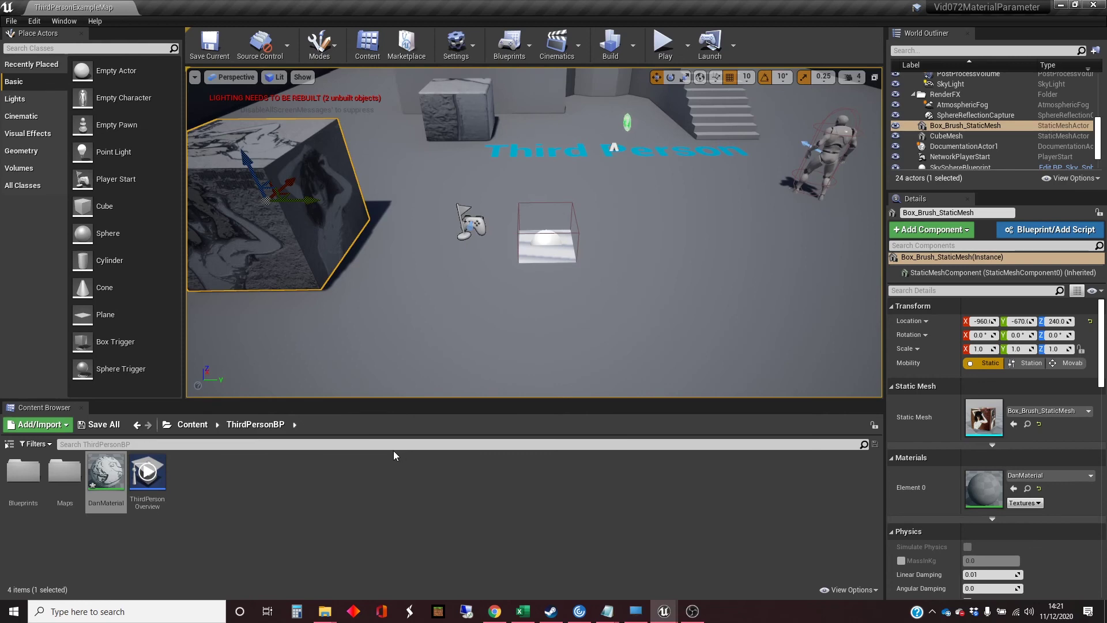
Step: Reopen DanMaterial, convert the grey Constant3Vector node into a parameter and name it DiffuseColout
double_click(112, 470)
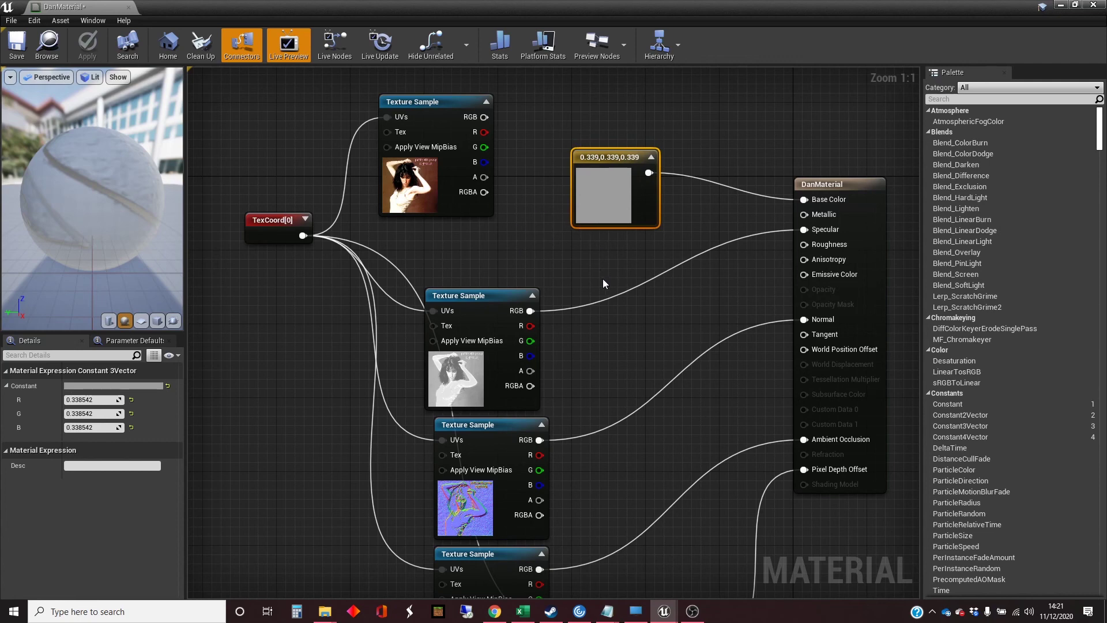
right_click(610, 161)
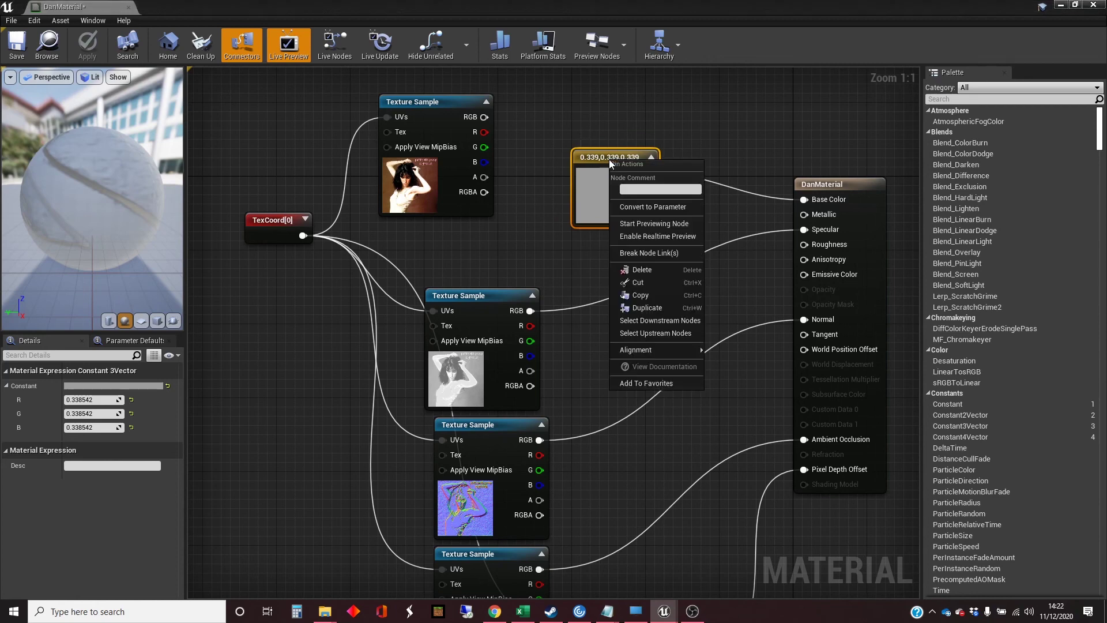
click(672, 206)
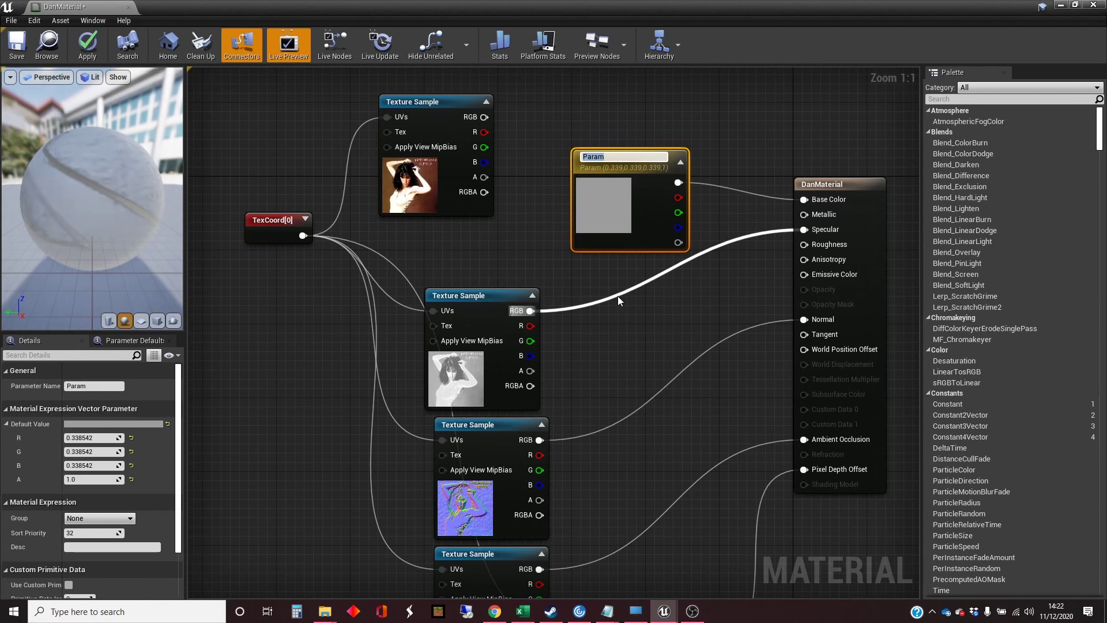
text(DiffuseColout)
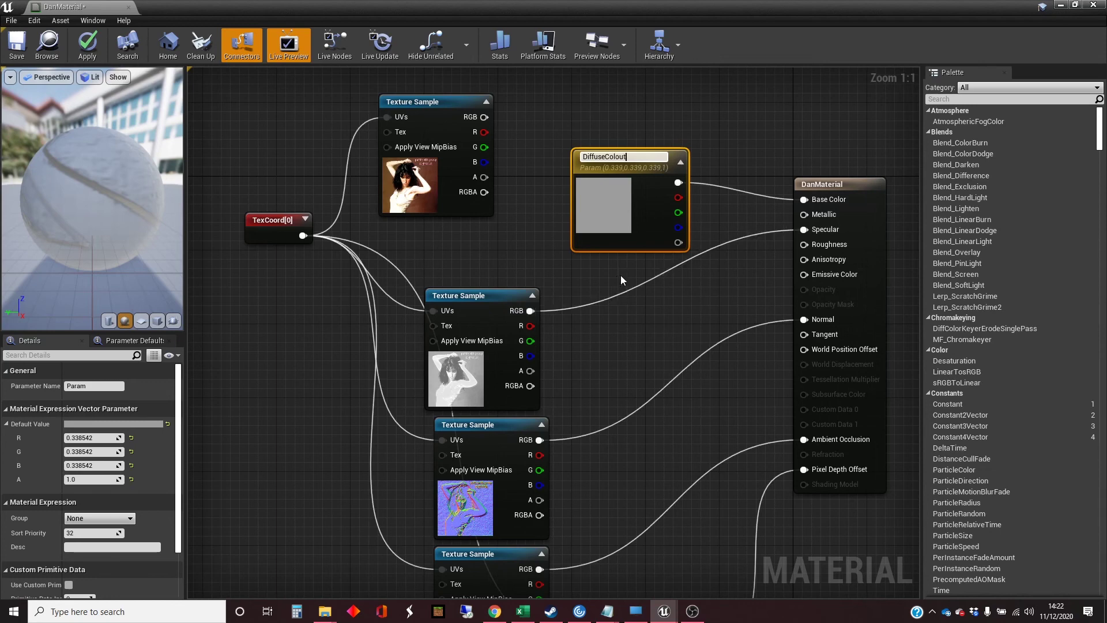
key(Return)
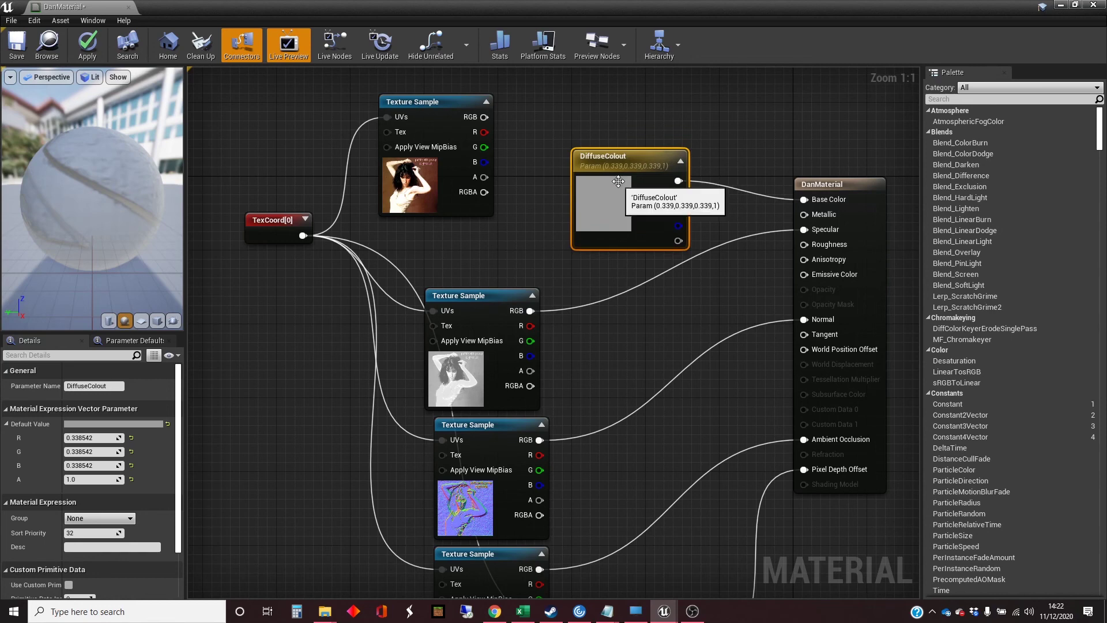
Step: Correct the parameter's name to DiffuseColour, then apply the changes to DanMaterial and close it
double_click(618, 155)
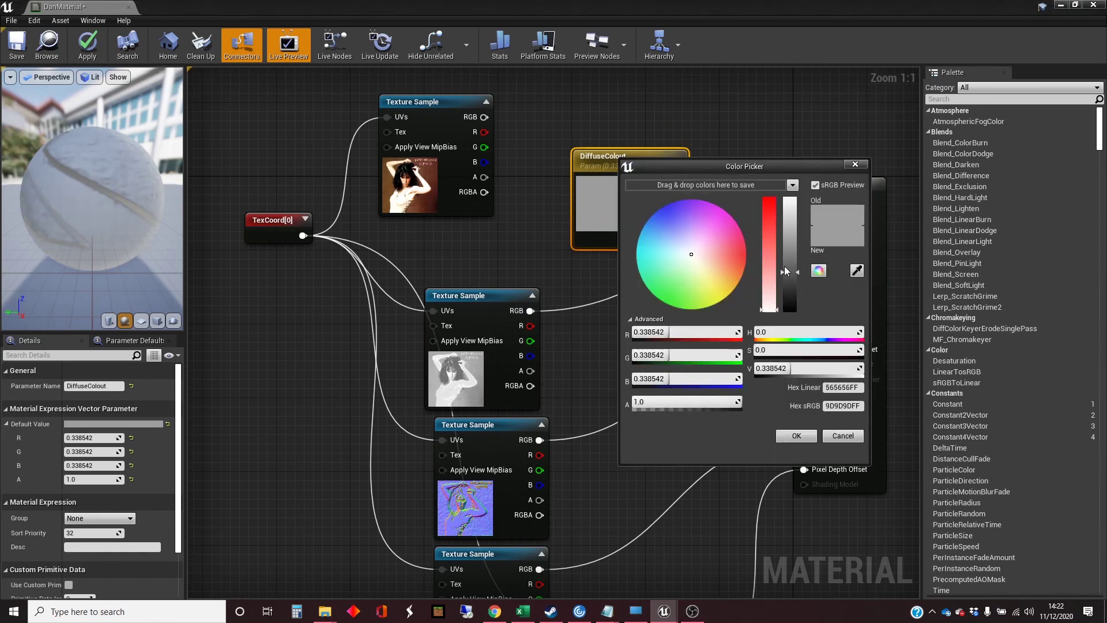
click(856, 164)
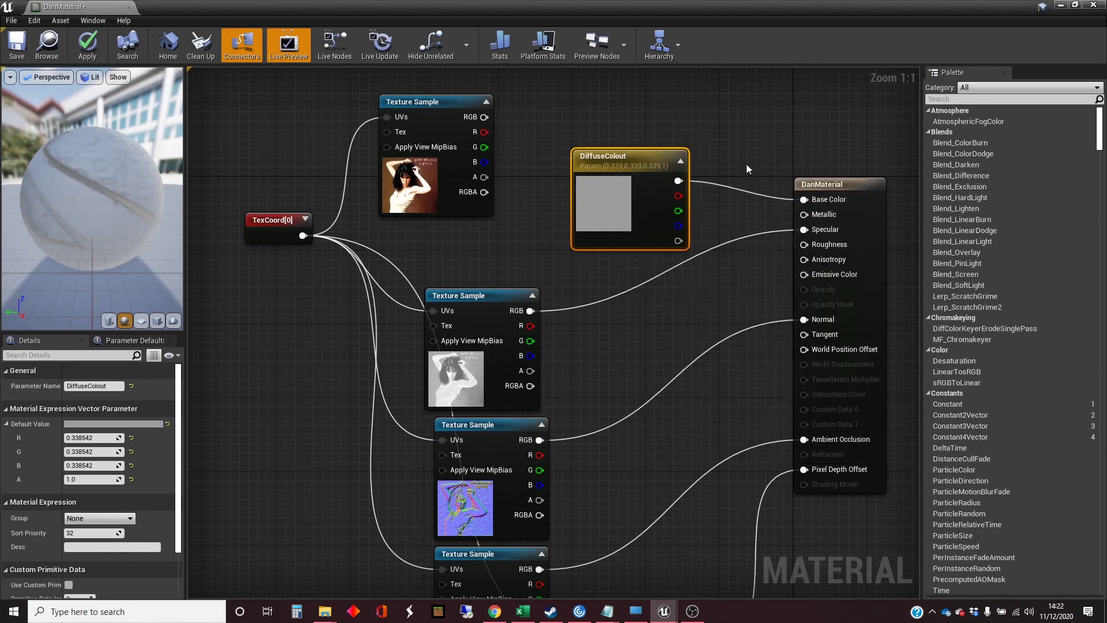
click(618, 157)
right_click(625, 158)
click(634, 157)
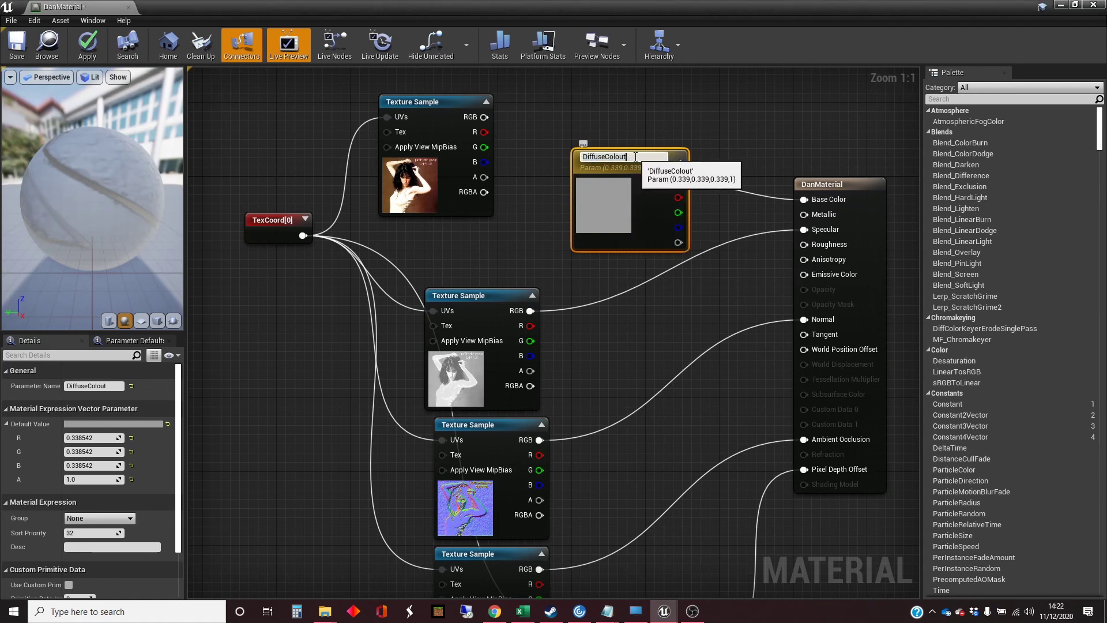
key(BackSpace)
text(r)
key(Return)
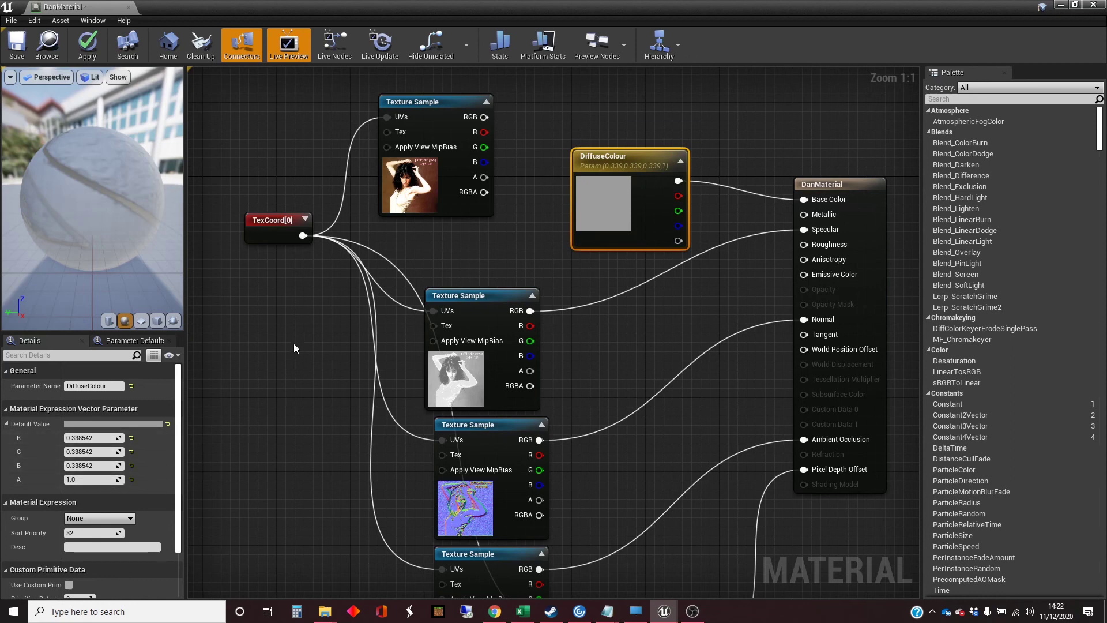
click(87, 46)
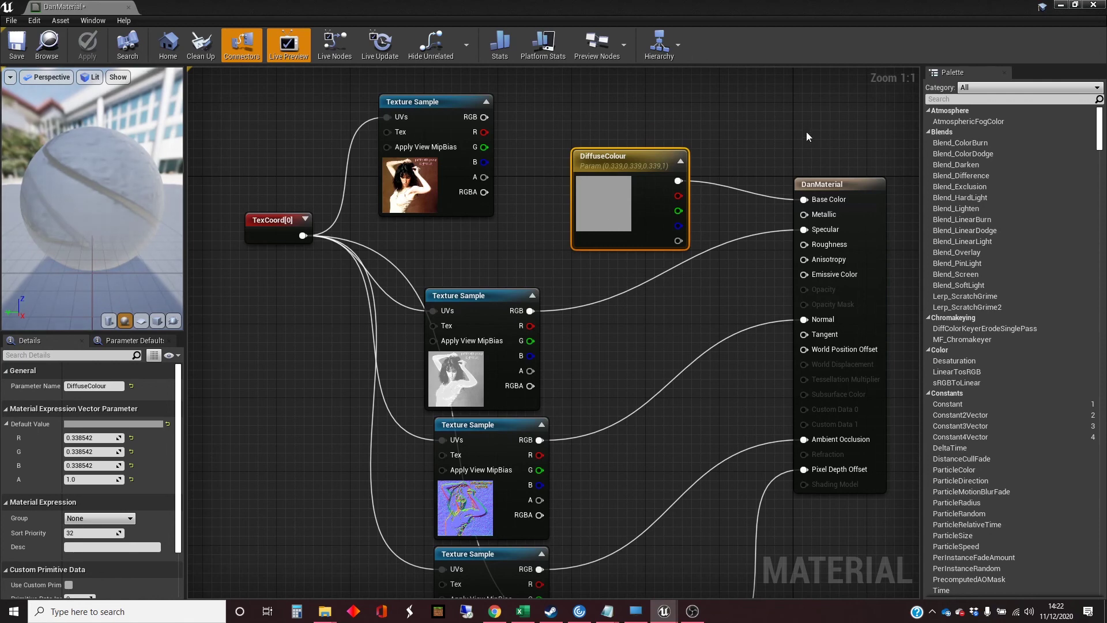
click(1094, 7)
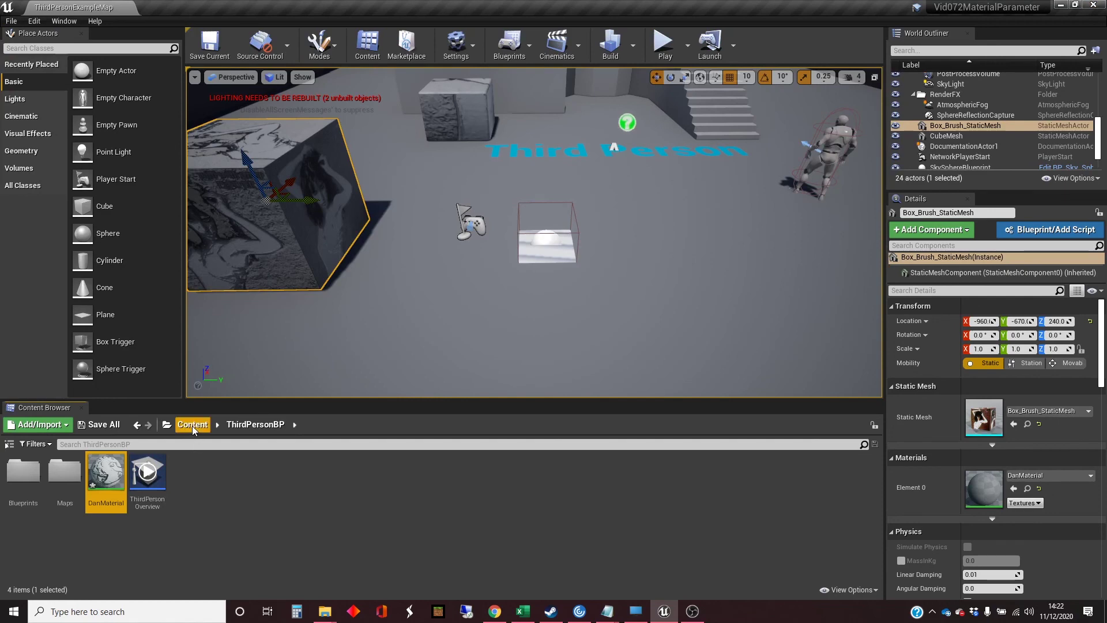
Step: Open the Switch blueprint from the Content folder and bring its Event ActorBeginOverlap node into close view
click(192, 425)
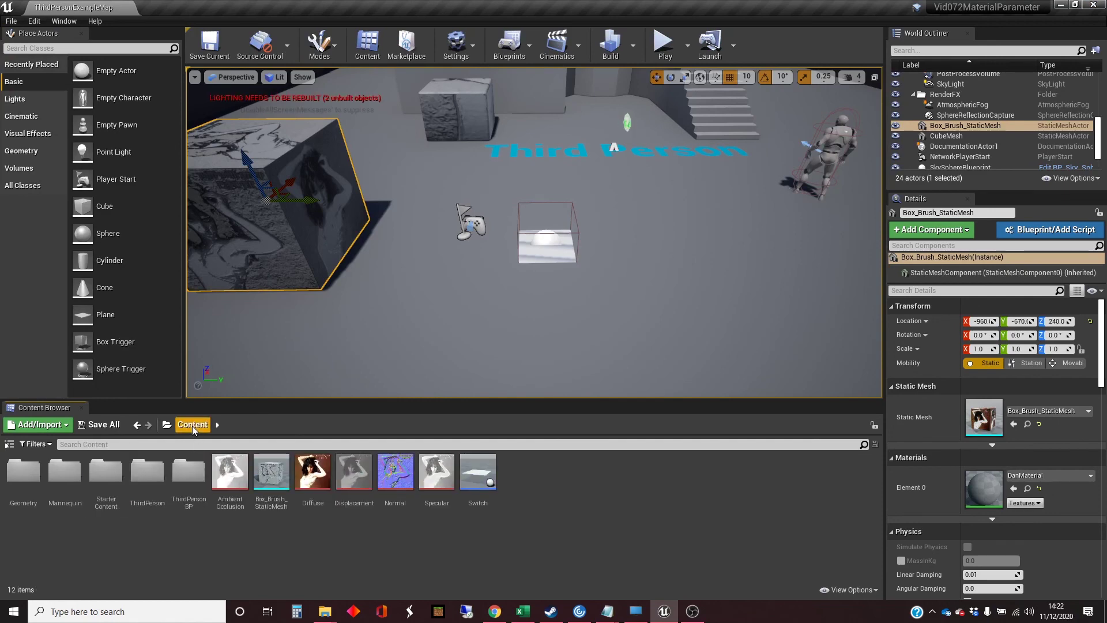
double_click(481, 469)
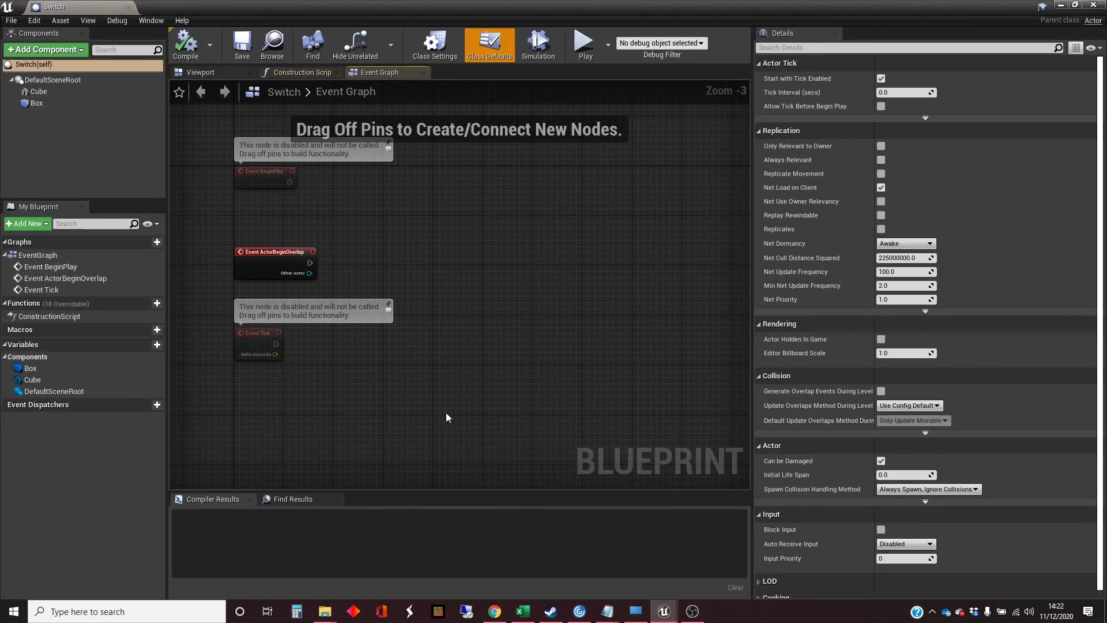
right_drag(487, 344, 486, 324)
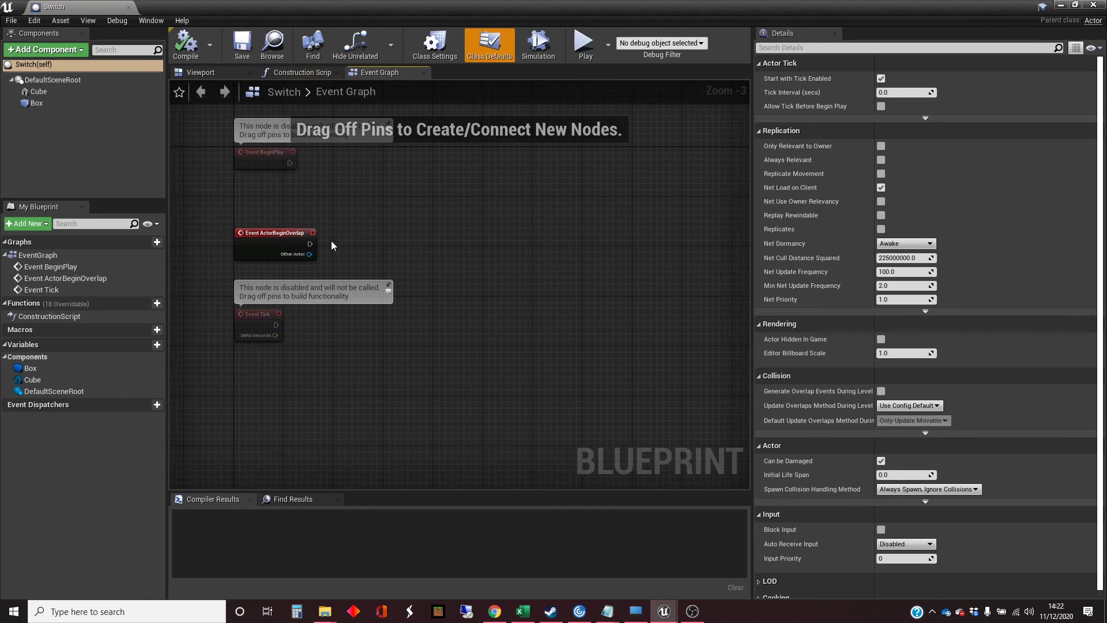
scroll(331, 241, up, 3)
right_drag(363, 259, 423, 253)
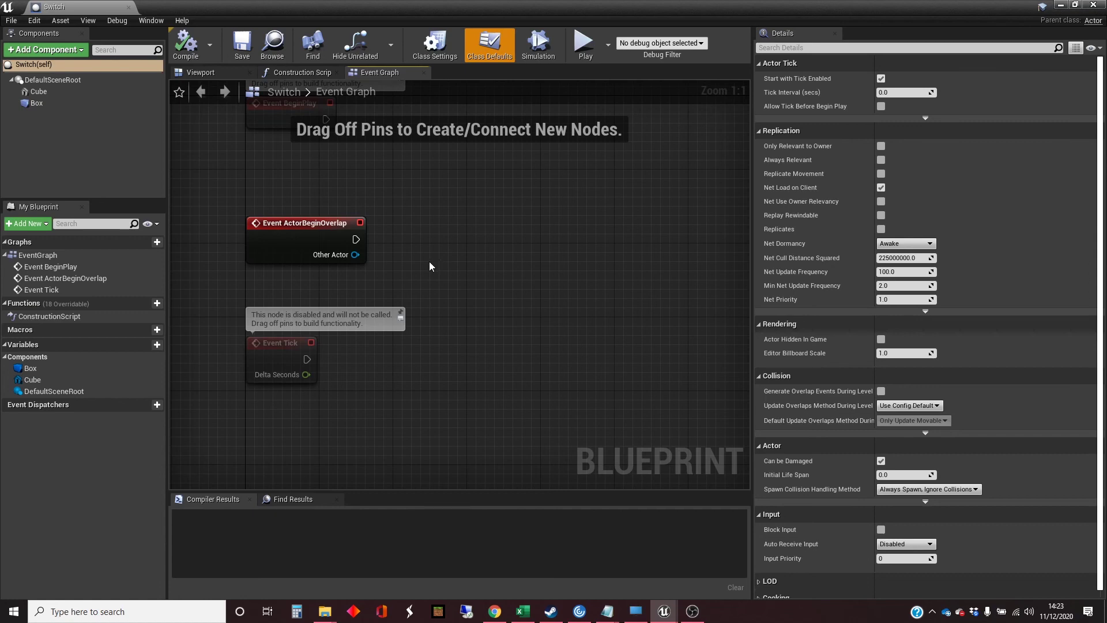
Step: Add a new variable named TExtureBOx to the Switch blueprint
click(151, 345)
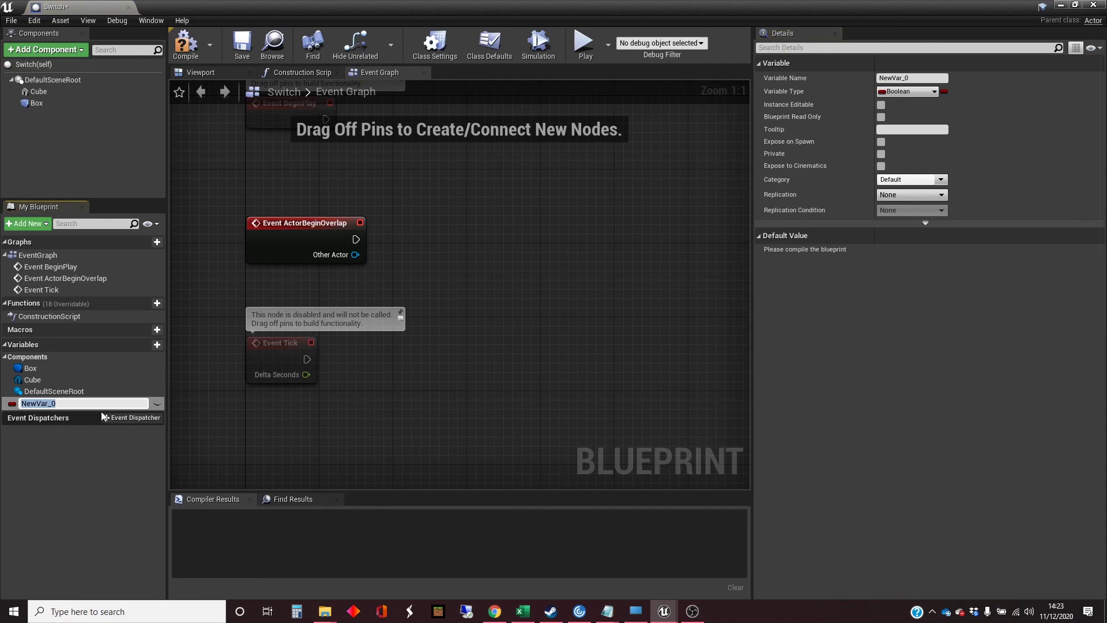
text(Box)
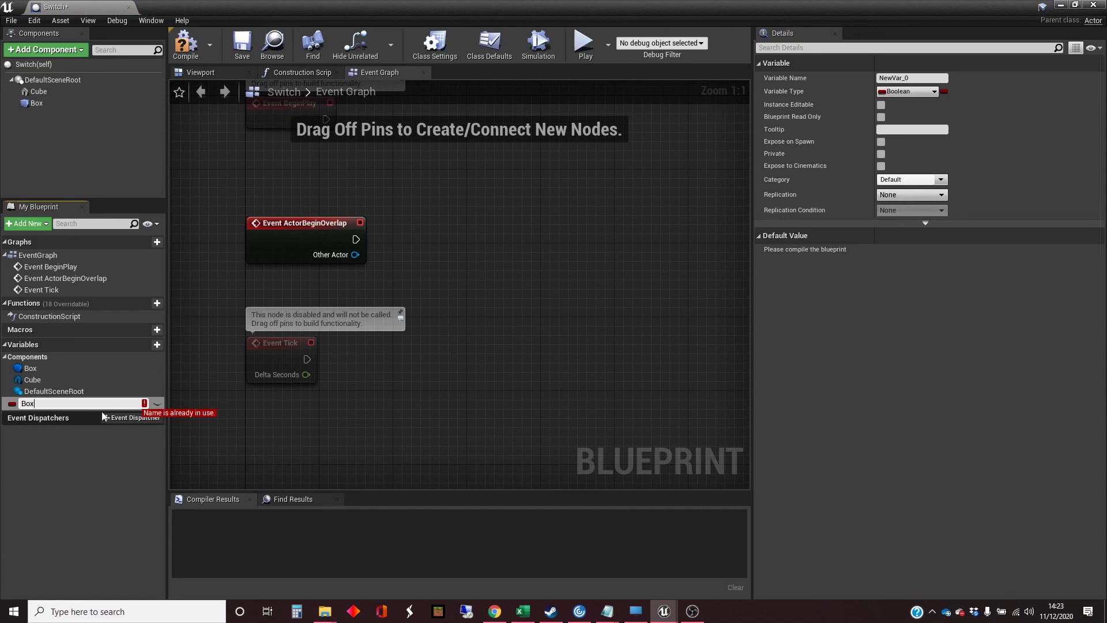
key(BackSpace)
key(BackSpace)
key(BackSpace)
text(TExtureBOx)
key(Return)
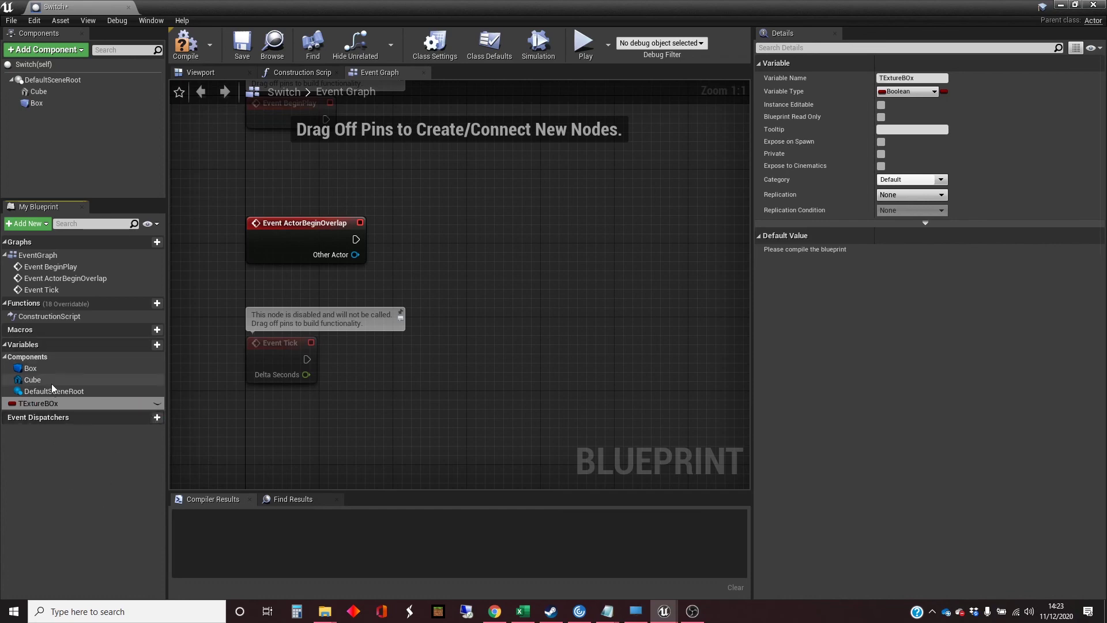
Step: Change the TExtureBOx variable's type to a Static Mesh Actor object reference and compile the Switch blueprint
click(11, 403)
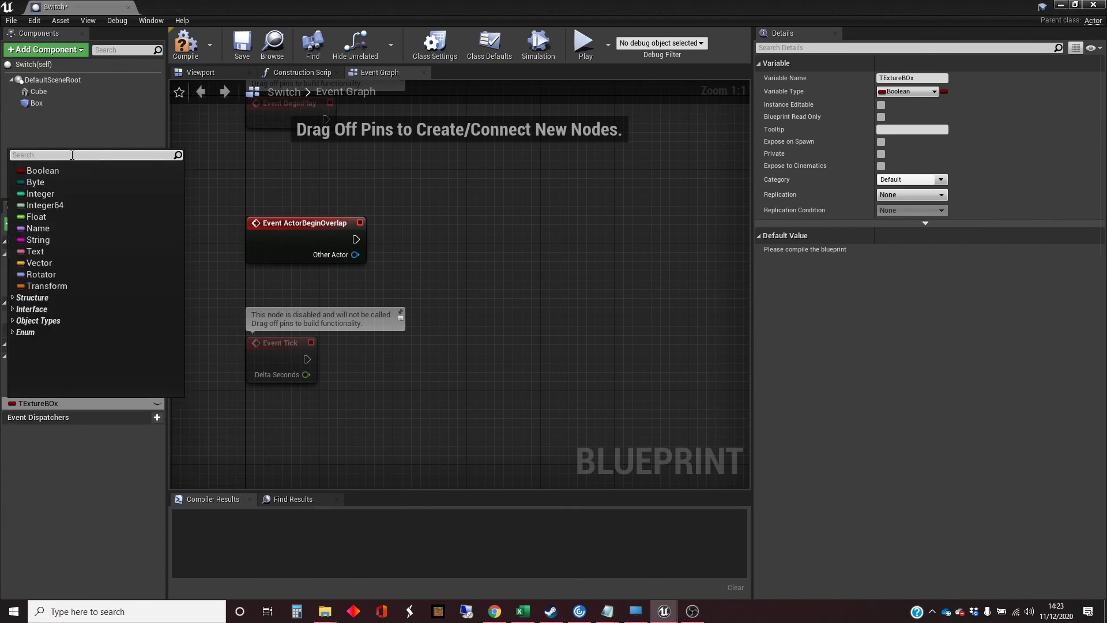
text(staticme)
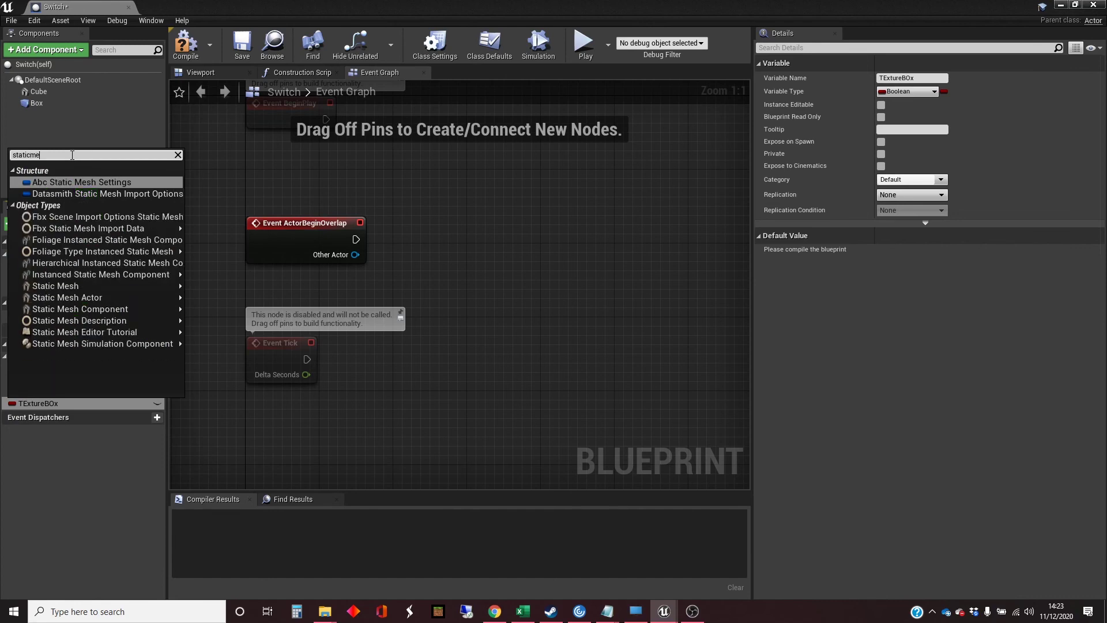
key(BackSpace)
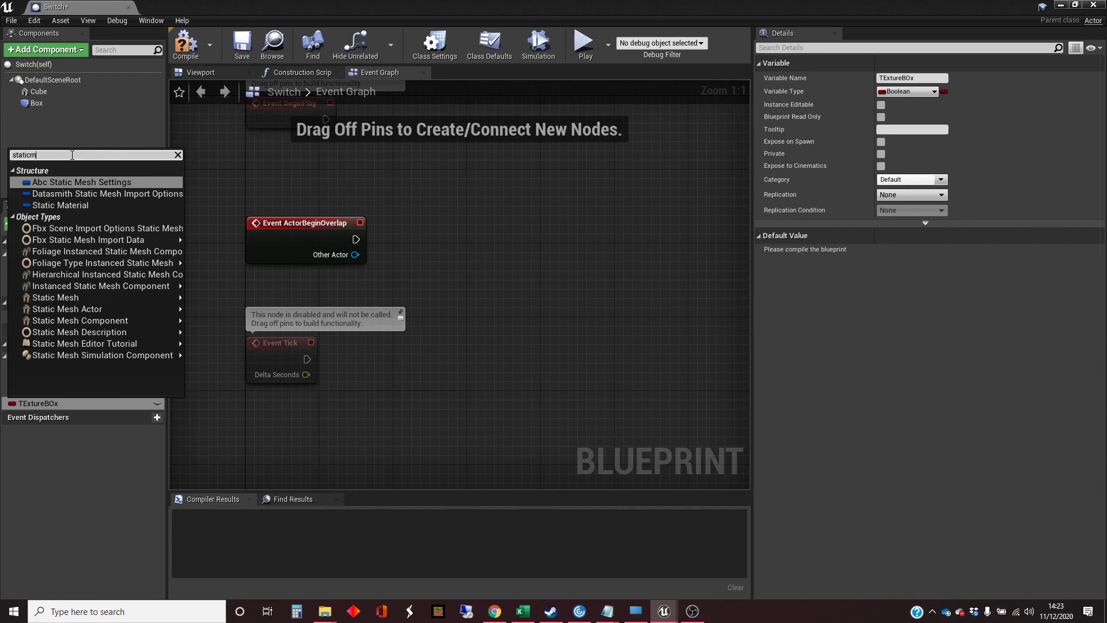
key(BackSpace)
text(mesh)
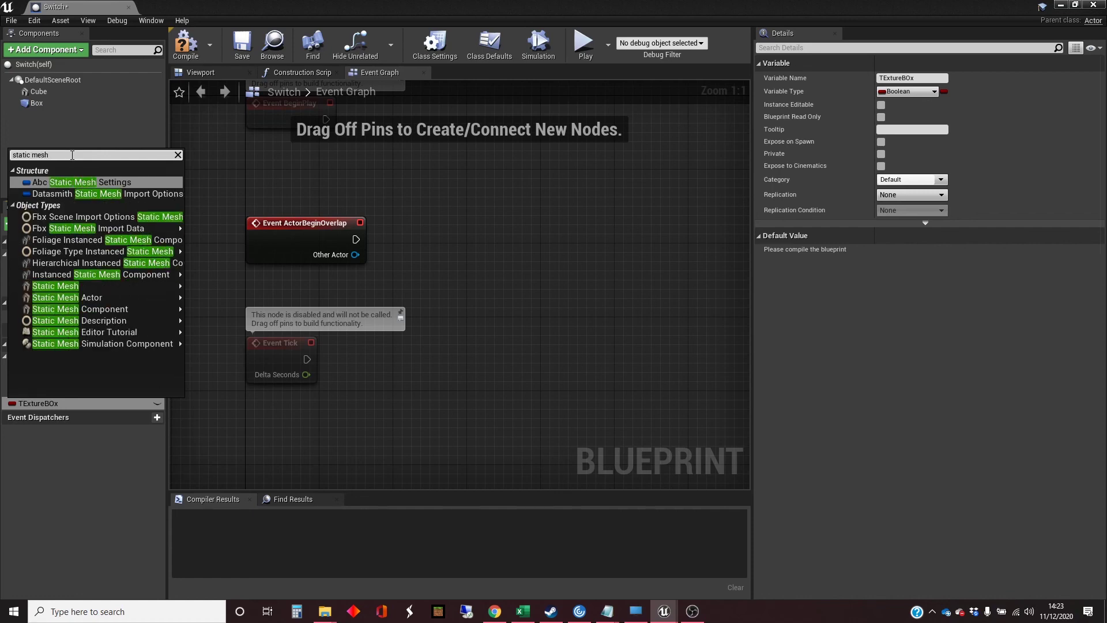
mouse_move(103, 299)
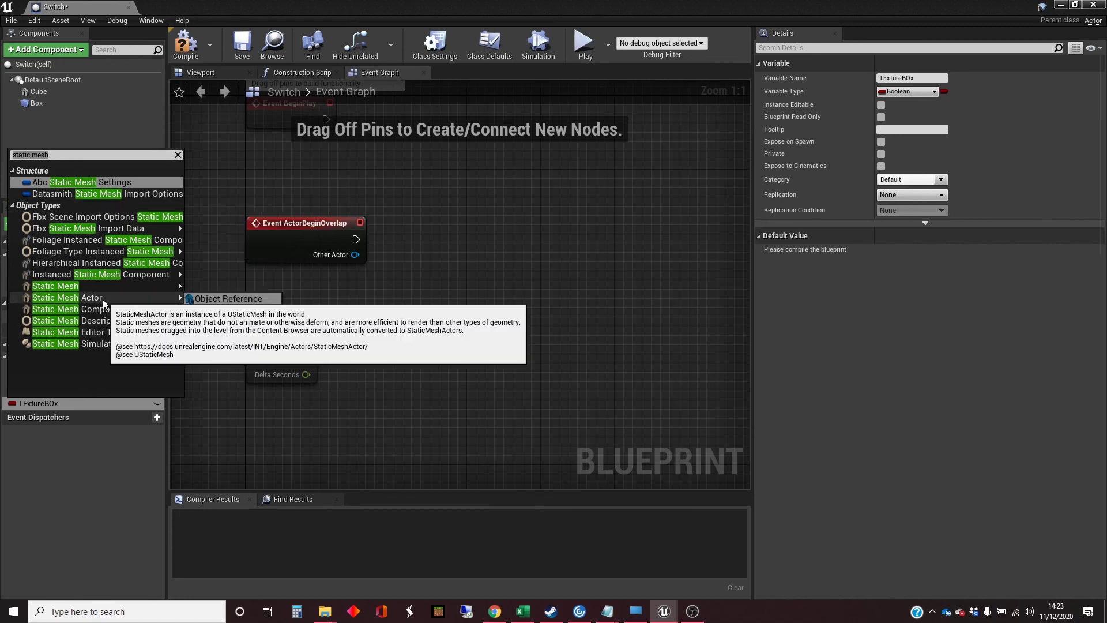
click(243, 300)
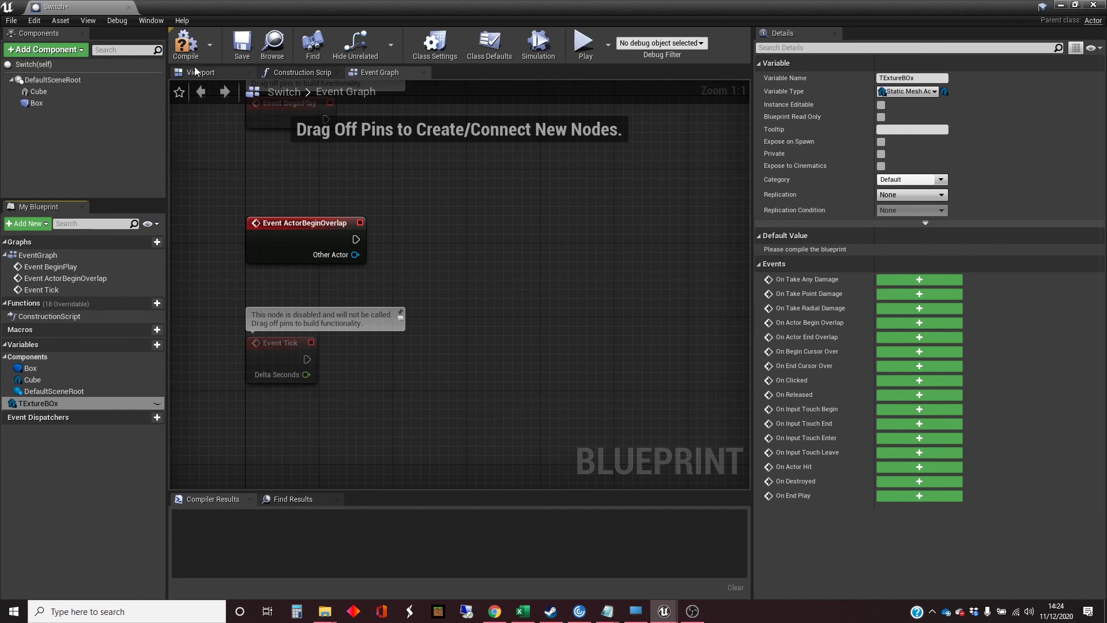
click(186, 45)
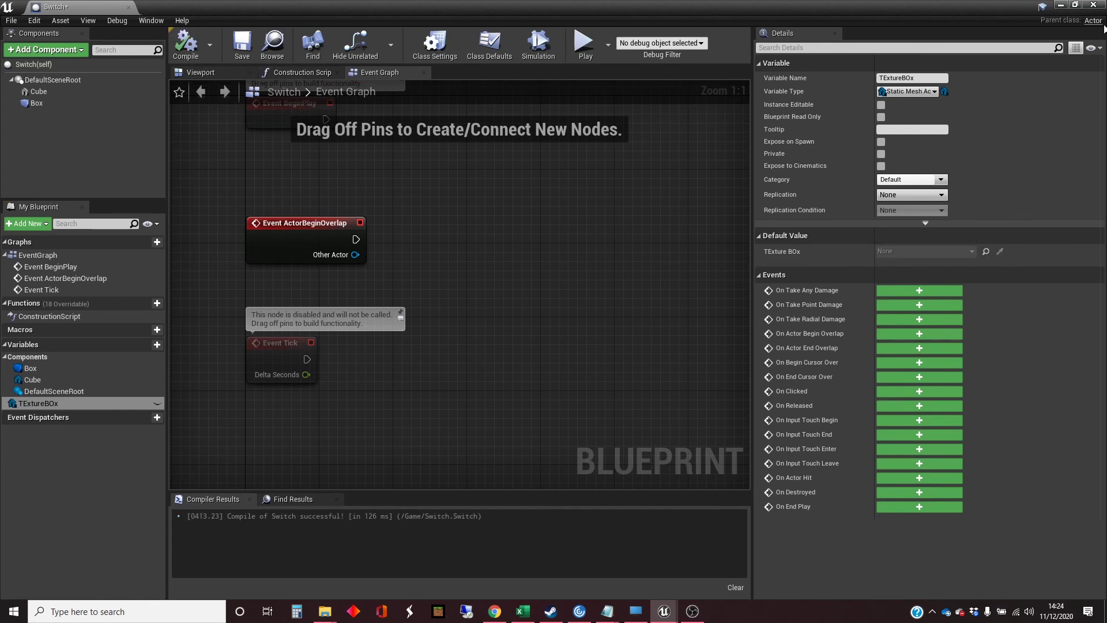
Step: Return to the level and check which actor type Box_Brush_StaticMesh has in the scene's actor list
click(1062, 4)
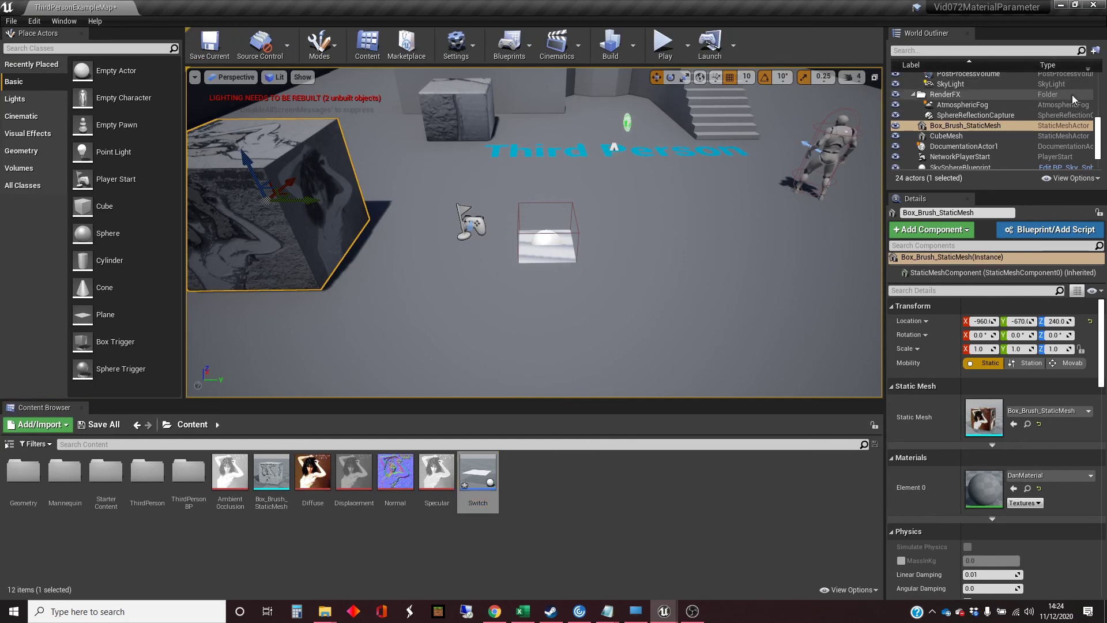
click(1081, 127)
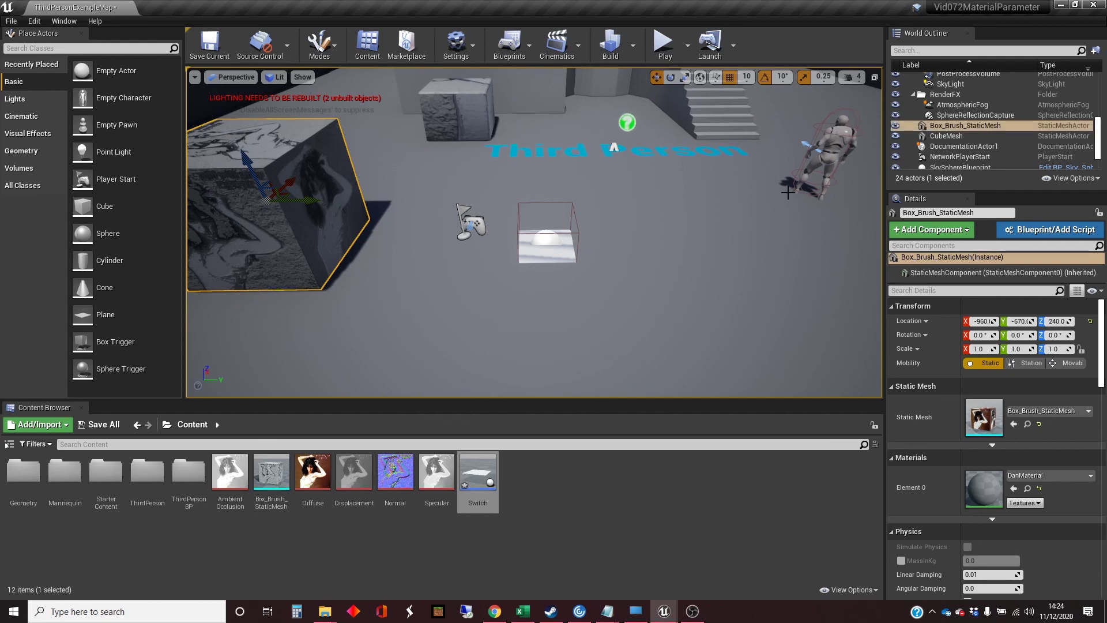
click(1060, 126)
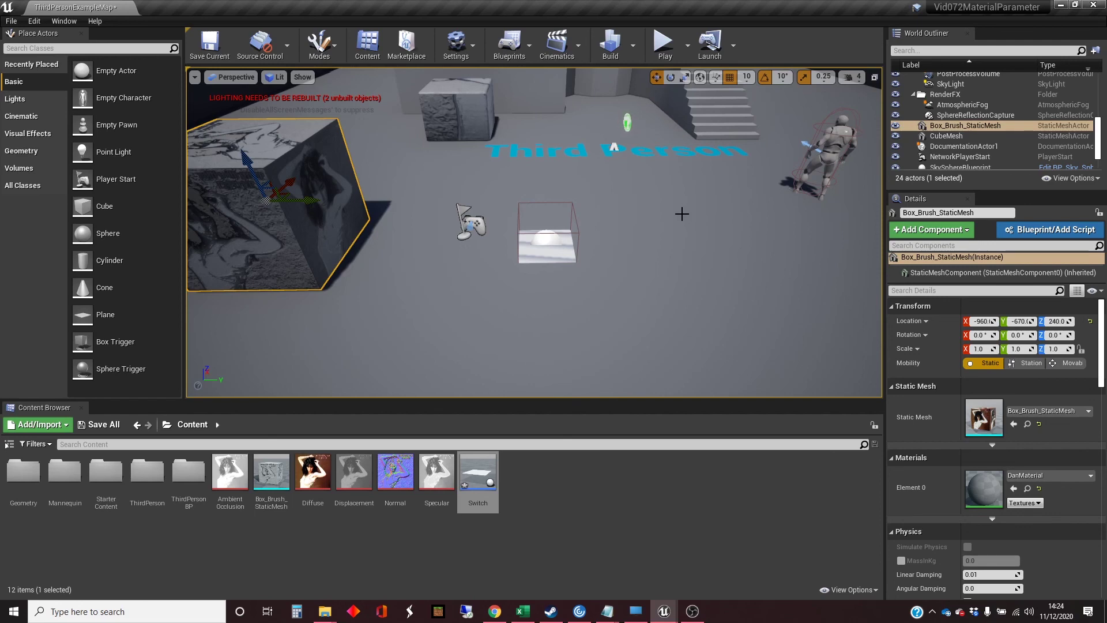
Step: Place a geometry Box brush with DanMaterial selected beyond the large textured box, deleting the first box placed without that material
right_drag(685, 214, 616, 314)
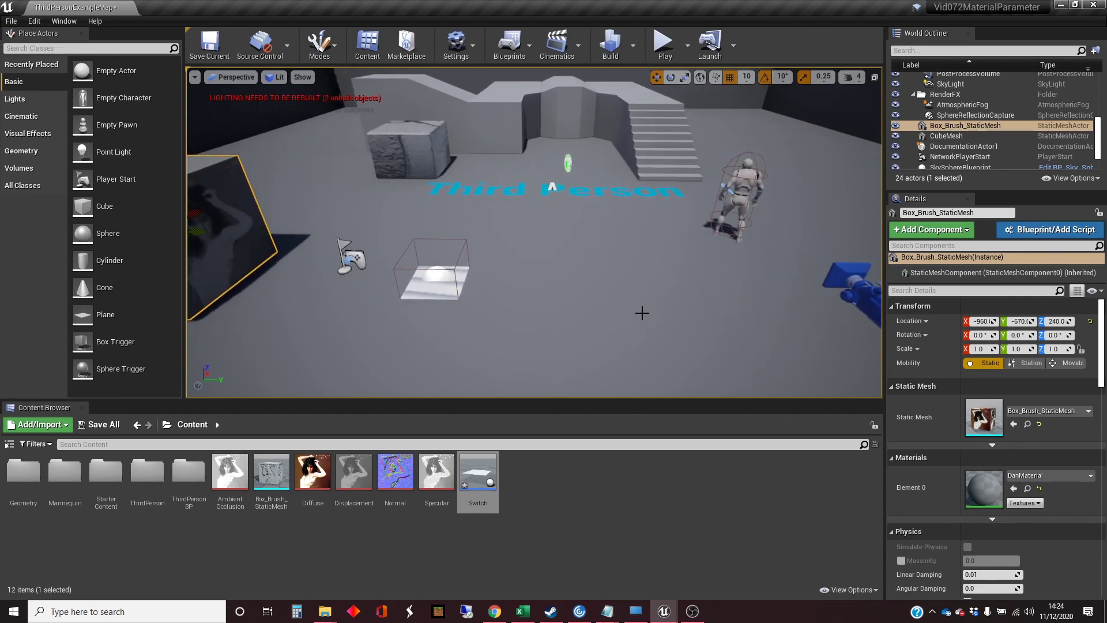
click(26, 148)
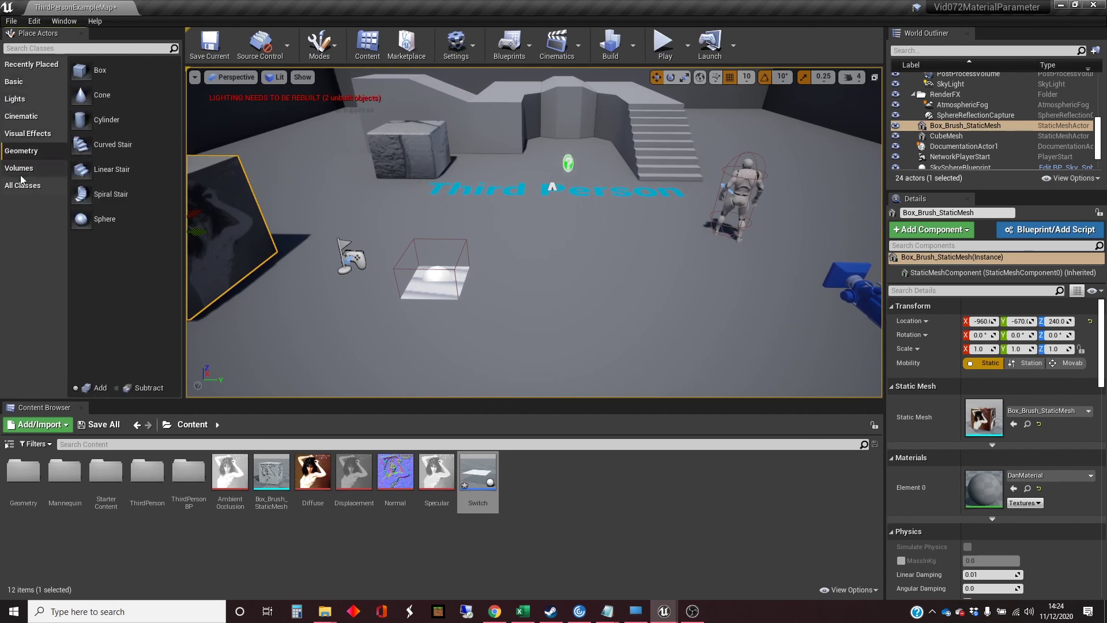
mouse_move(83, 71)
mouse_down()
mouse_move(358, 231)
mouse_move(287, 173)
mouse_move(297, 182)
mouse_up()
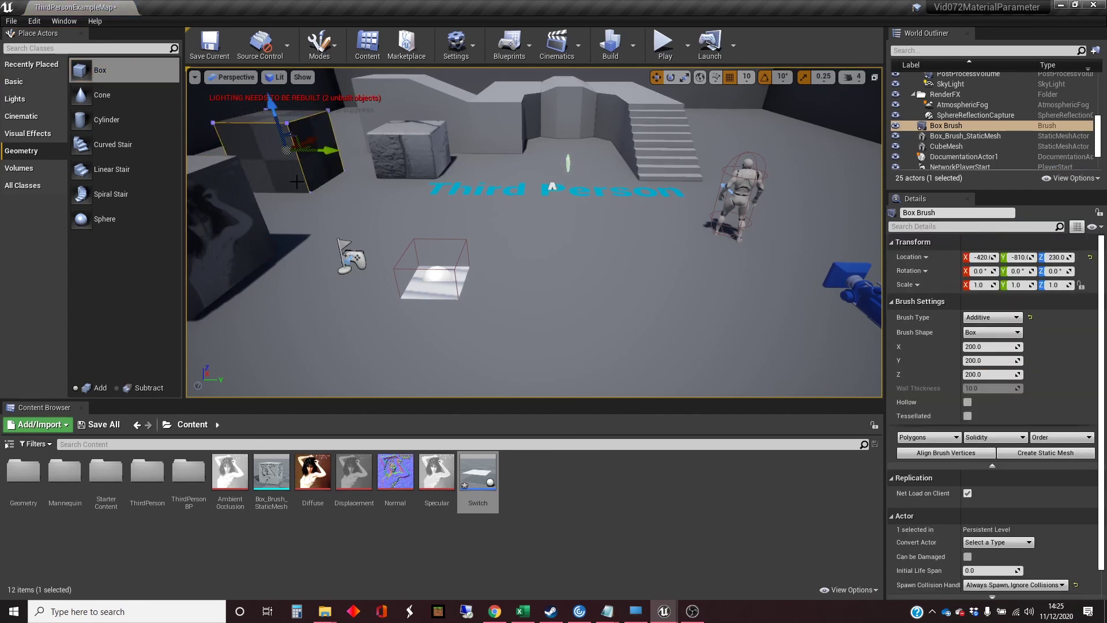
key(Delete)
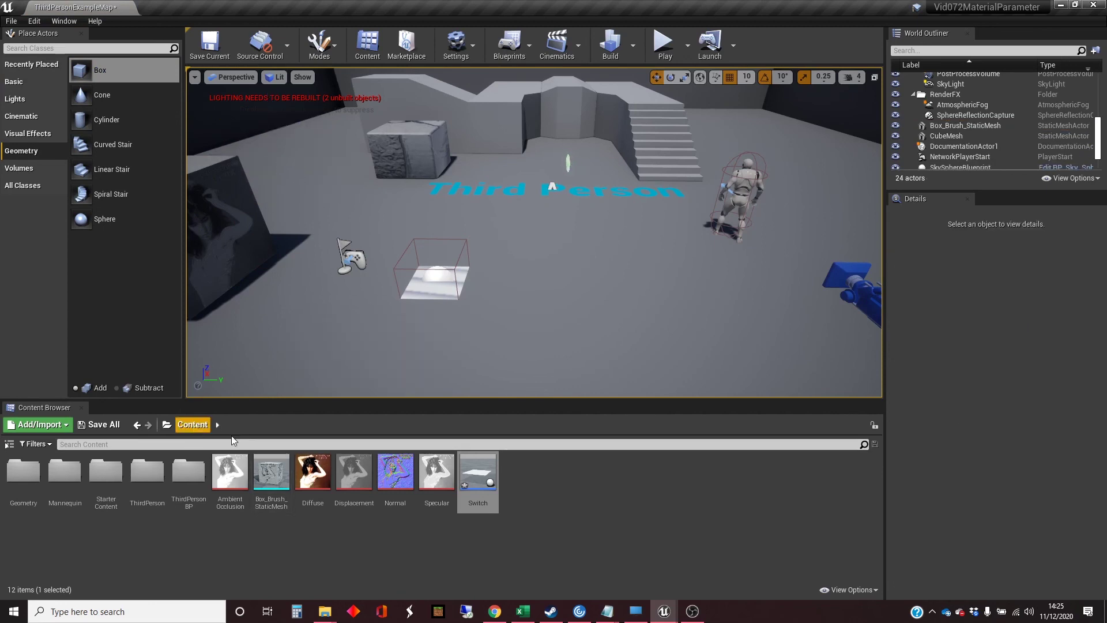
double_click(189, 470)
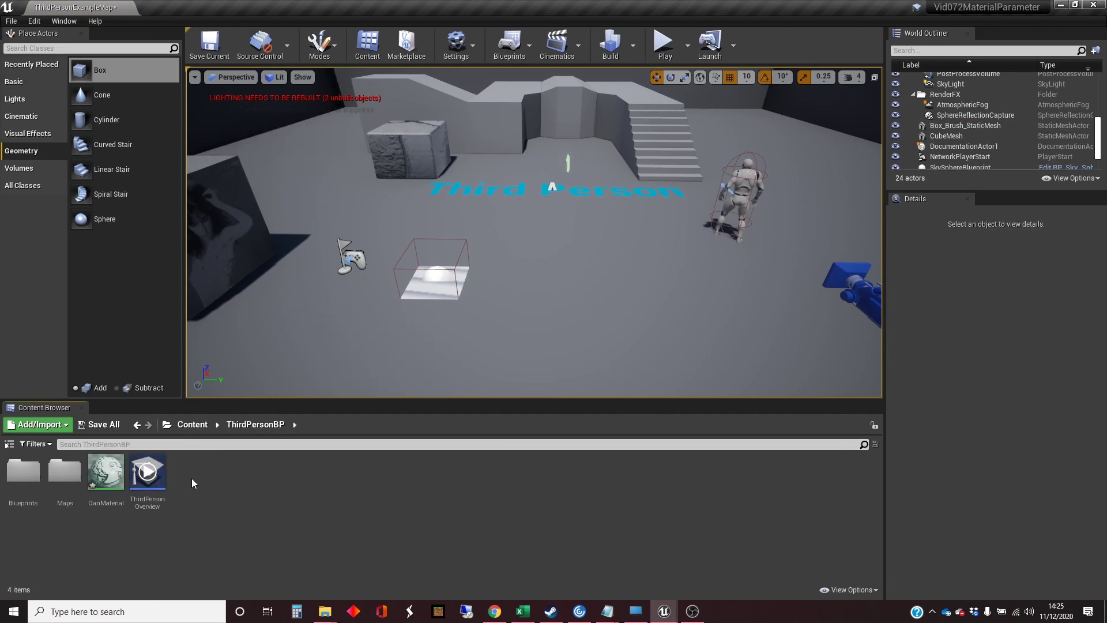
click(106, 470)
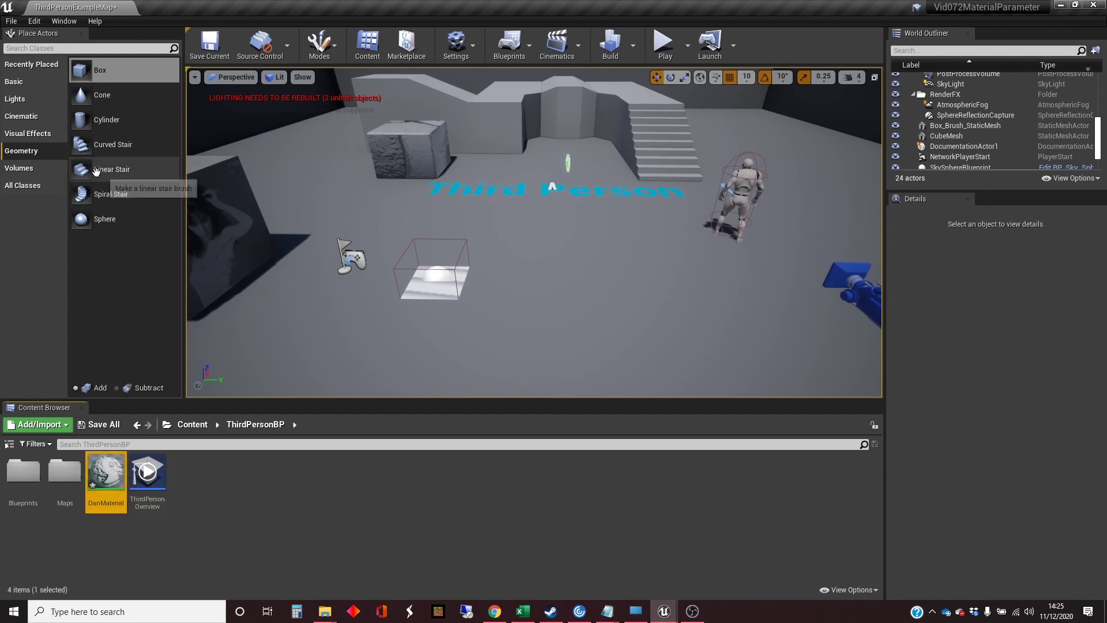
mouse_move(75, 68)
mouse_down()
mouse_move(242, 132)
mouse_move(299, 172)
mouse_up()
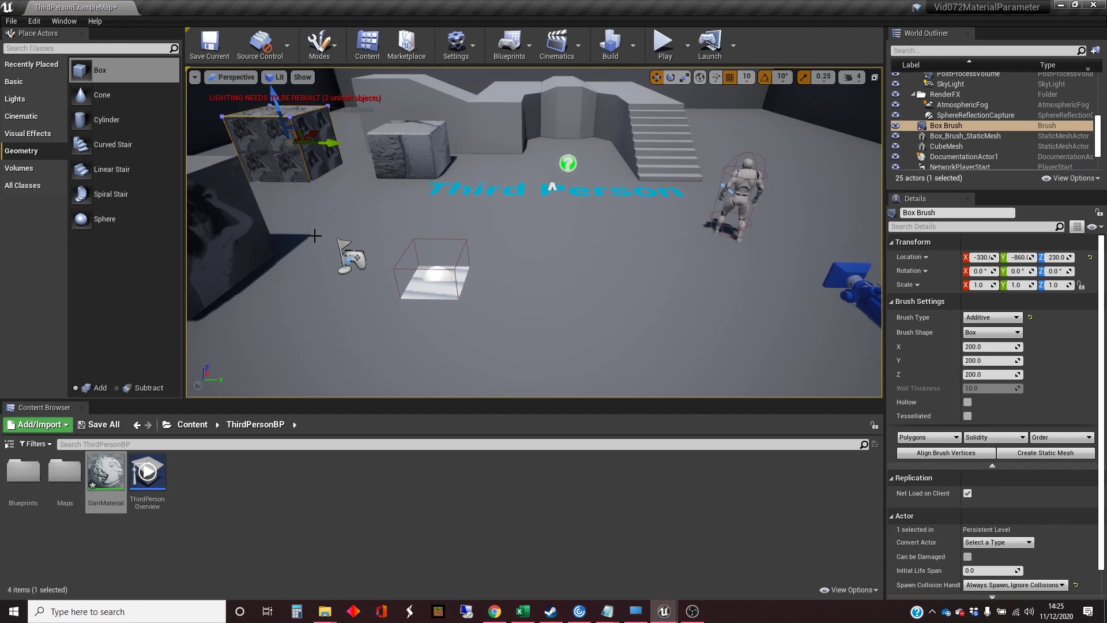
Step: Inspect the details of the large textured box, the Box Brush and the Switch actor in the level
click(234, 218)
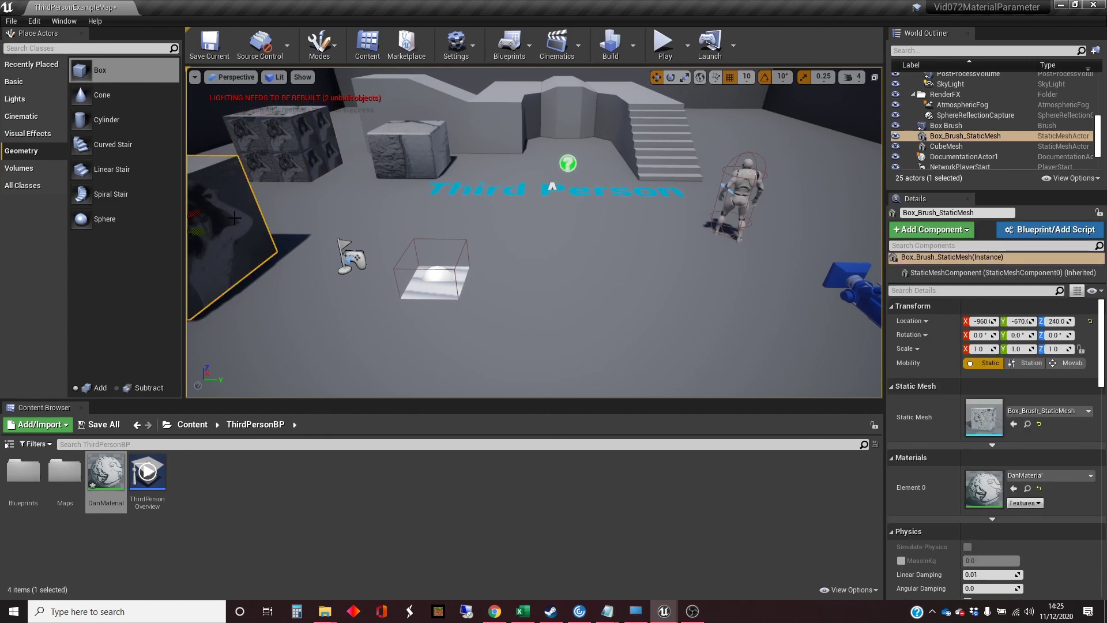
click(299, 143)
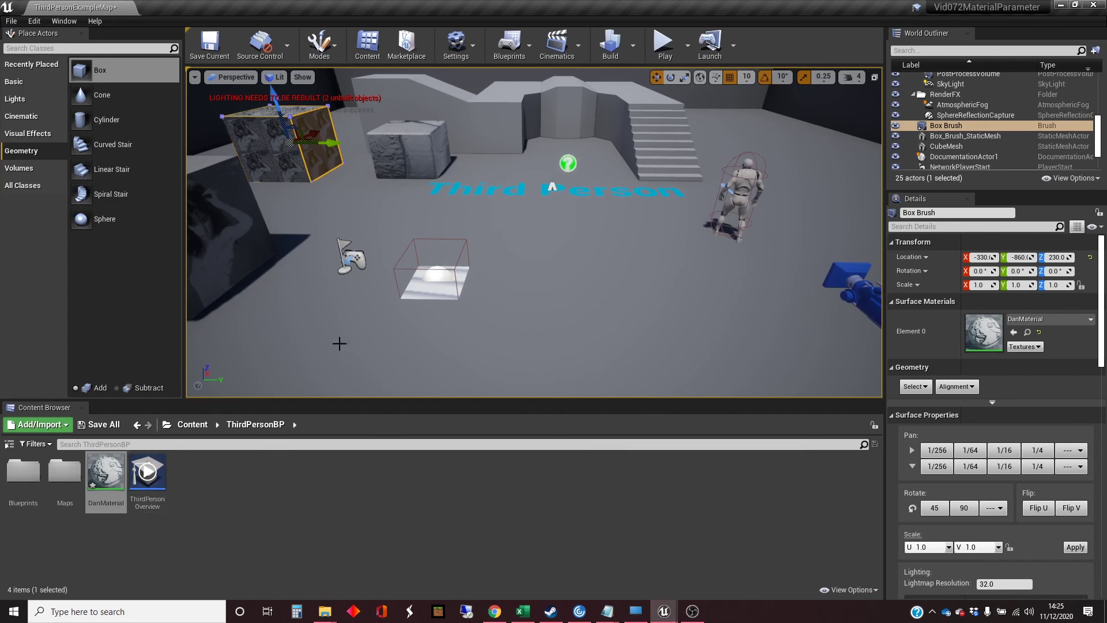
click(440, 290)
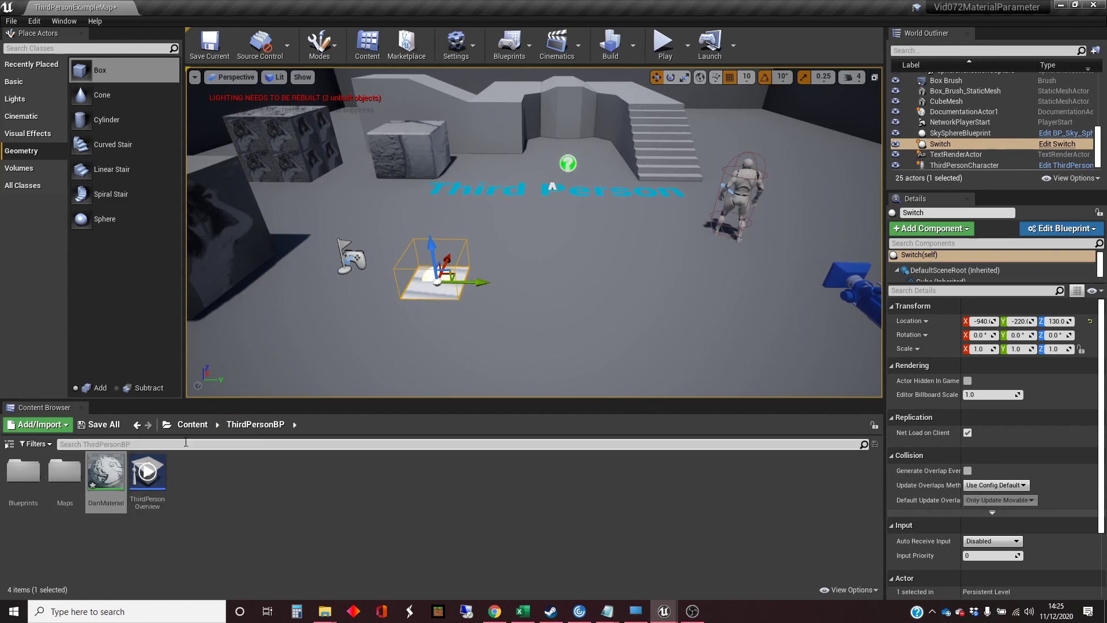
Step: Open the Switch blueprint from the Content folder, make the TExtureBOx variable instance editable and compile the blueprint
click(198, 428)
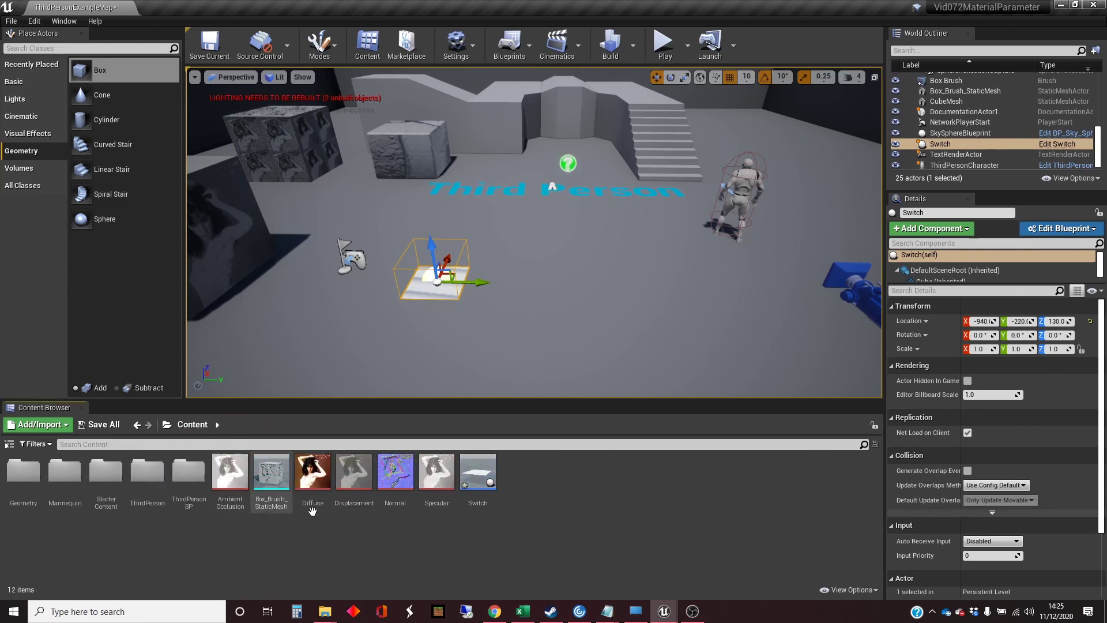
double_click(477, 476)
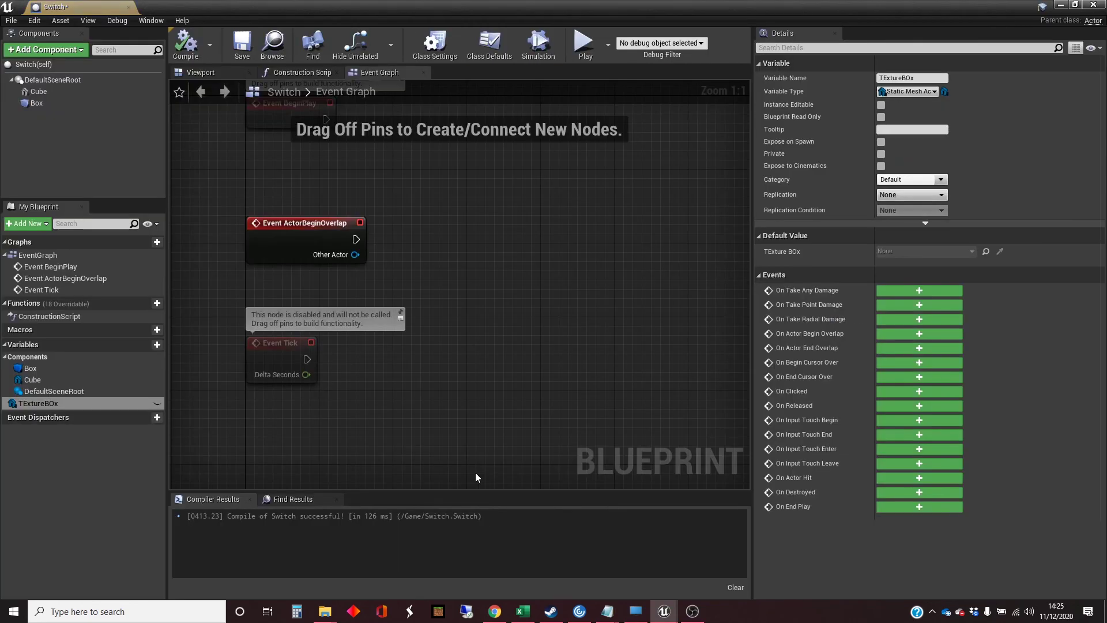
click(158, 403)
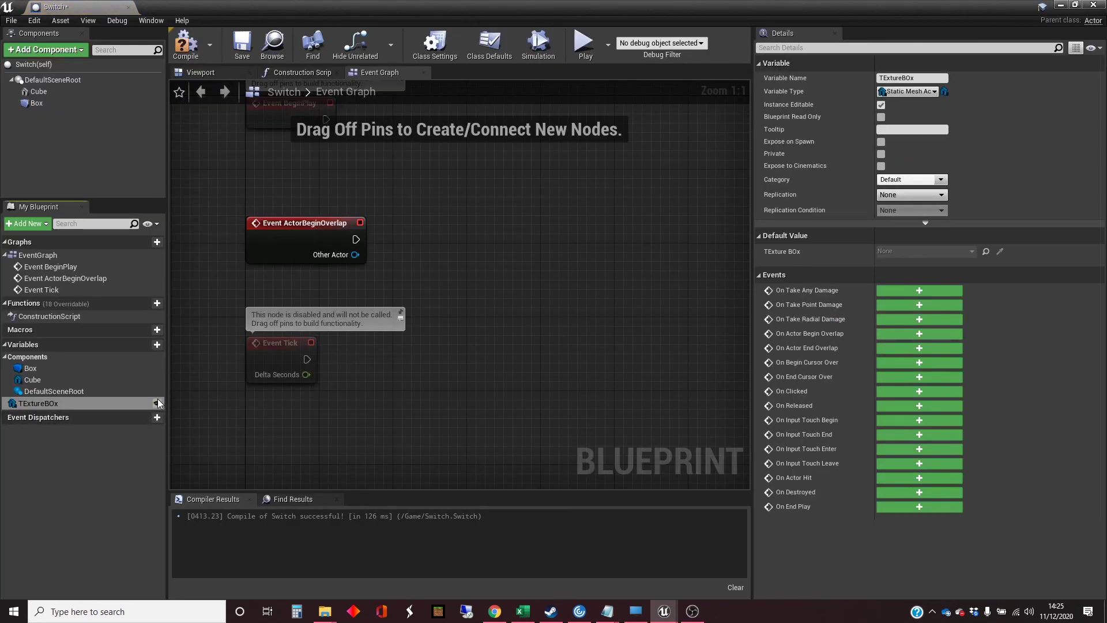
click(185, 44)
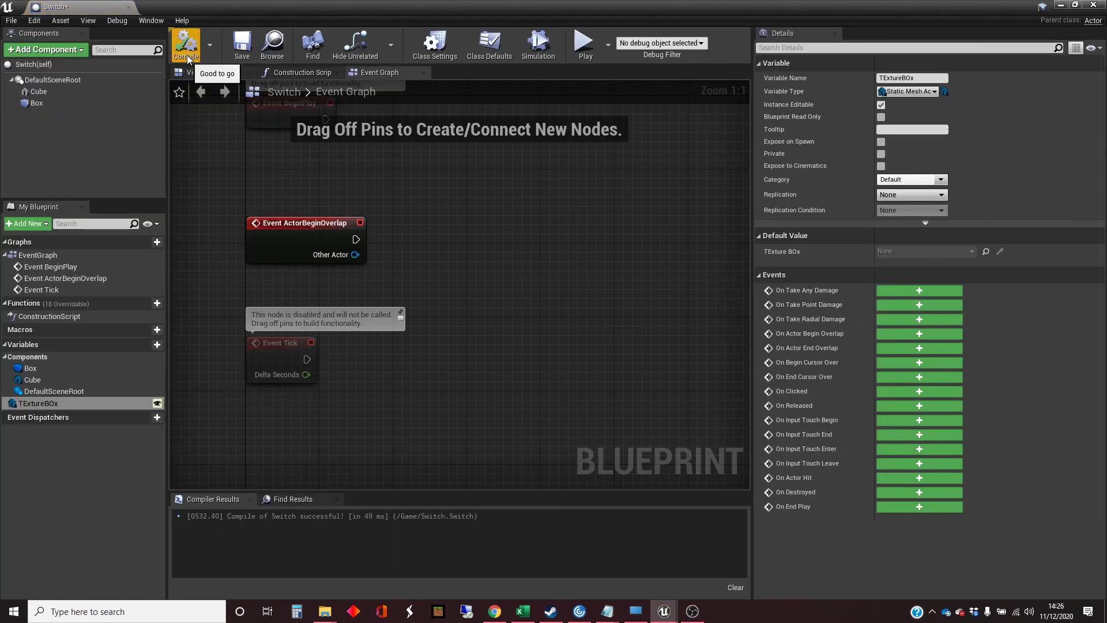
Step: Return to the level and assign Box_Brush_StaticMesh to the Switch actor's TExture BOx property
click(1061, 5)
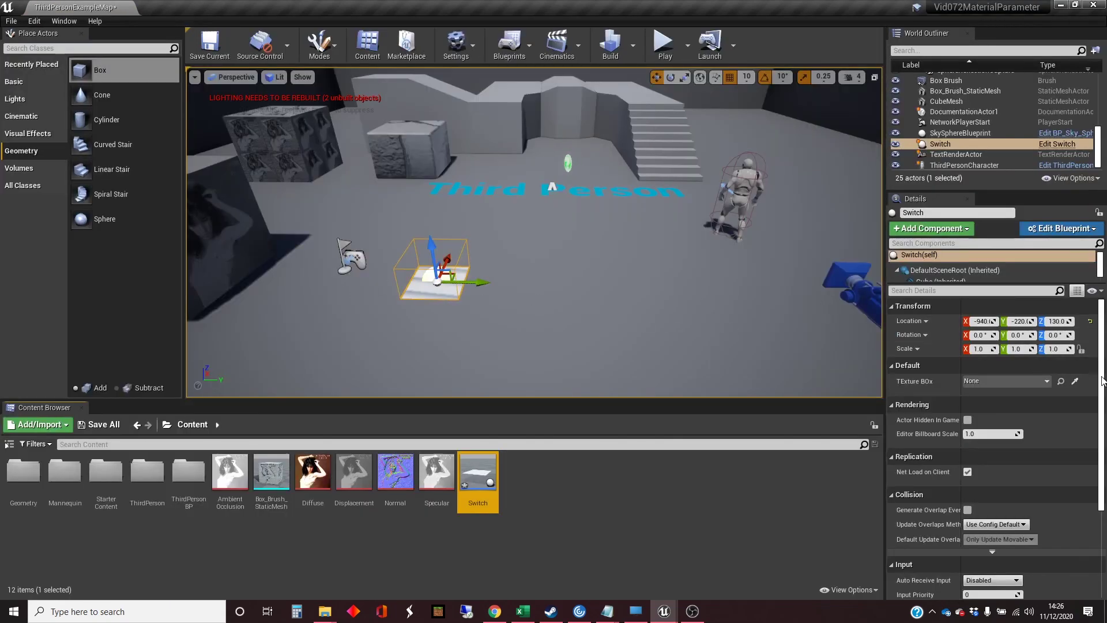
click(1047, 382)
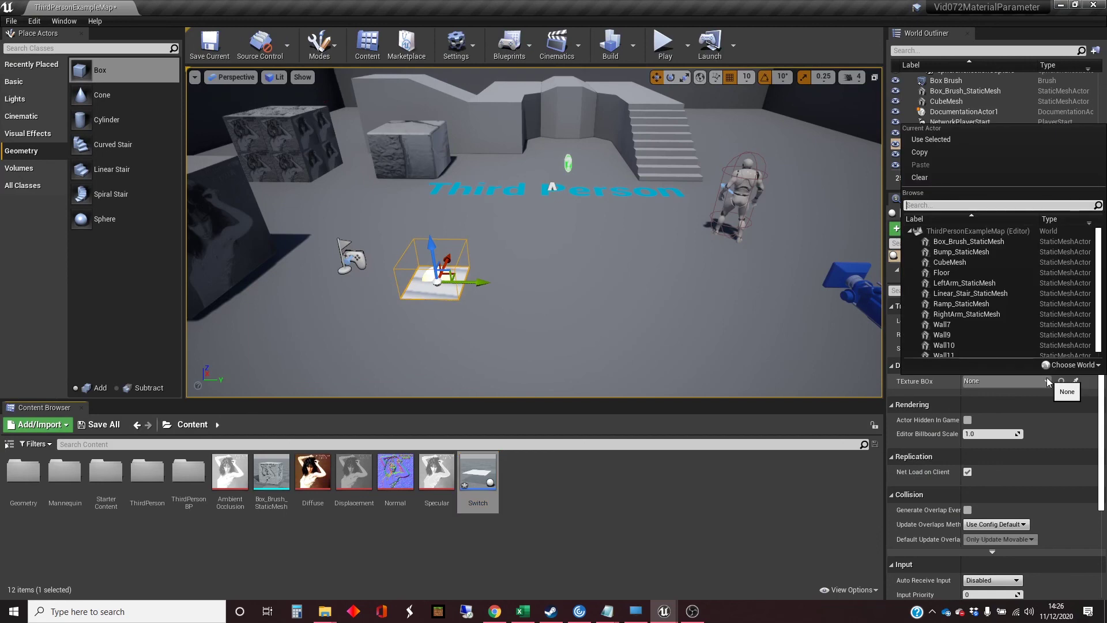
click(995, 243)
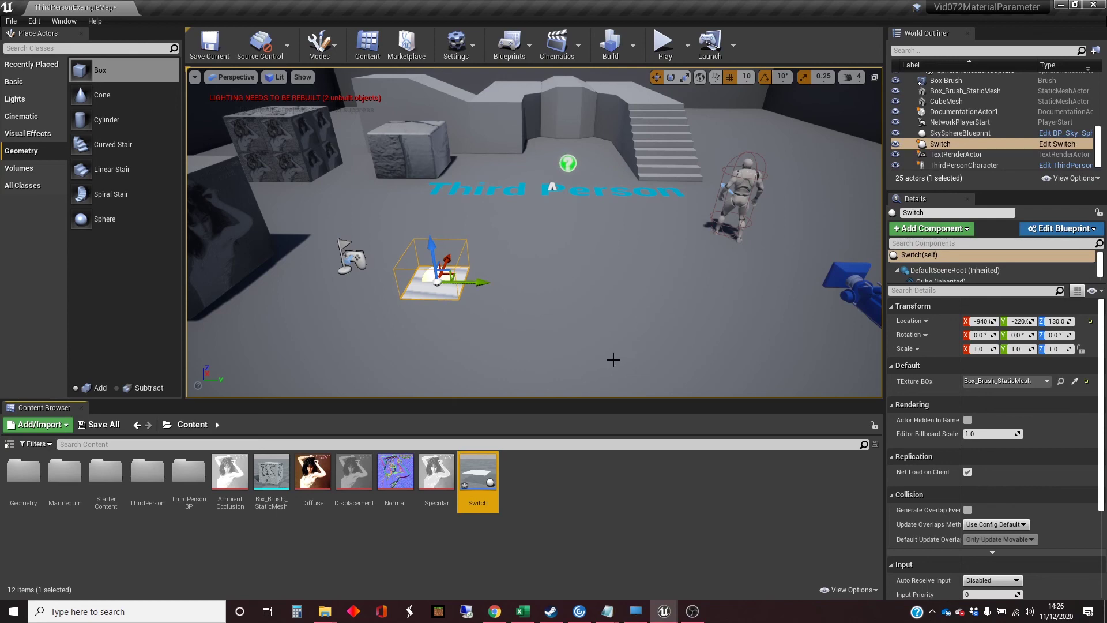
Step: Reopen the Switch blueprint, place a TExtureBOx getter below Event ActorBeginOverlap and pull a connection from its output
double_click(482, 467)
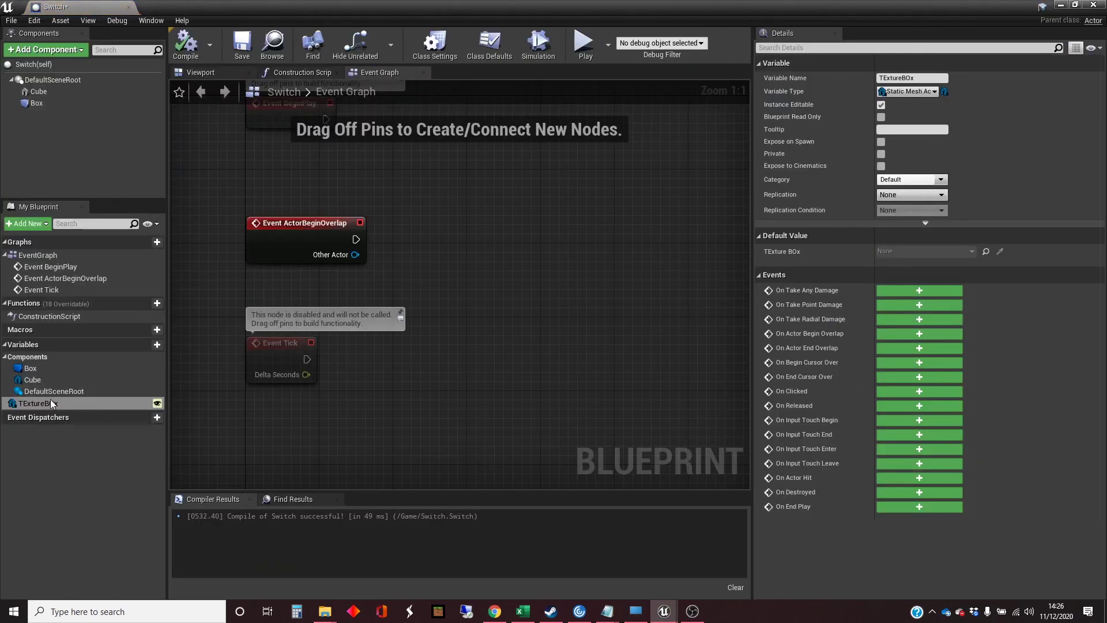
drag(49, 404, 450, 262)
text(get mate)
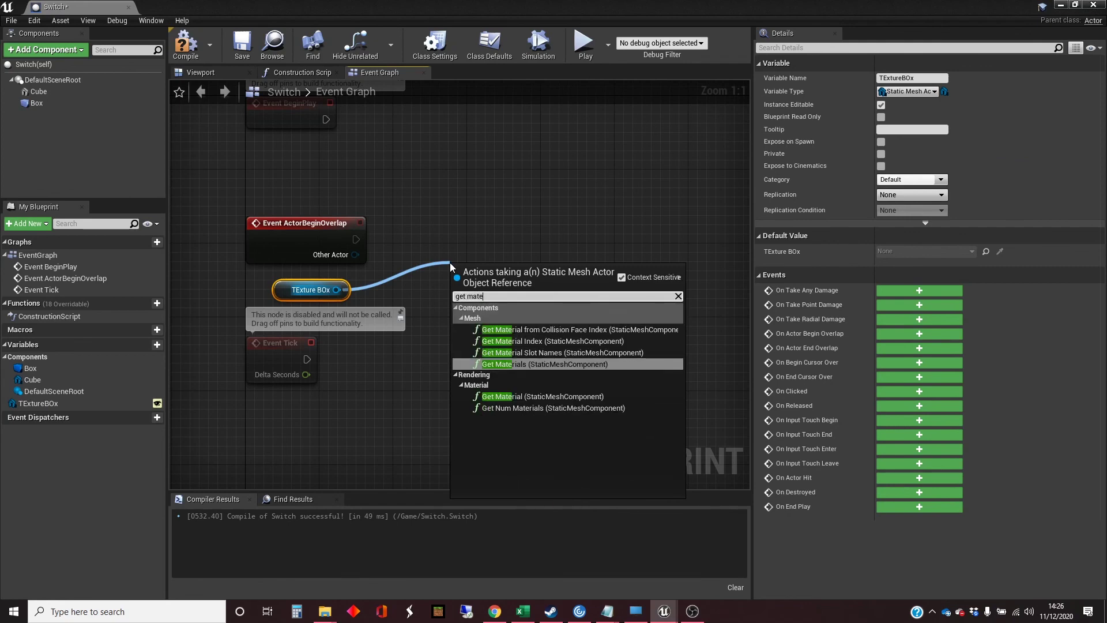
key(BackSpace)
key(BackSpace)
key(BackSpace)
key(BackSpace)
text(dynami)
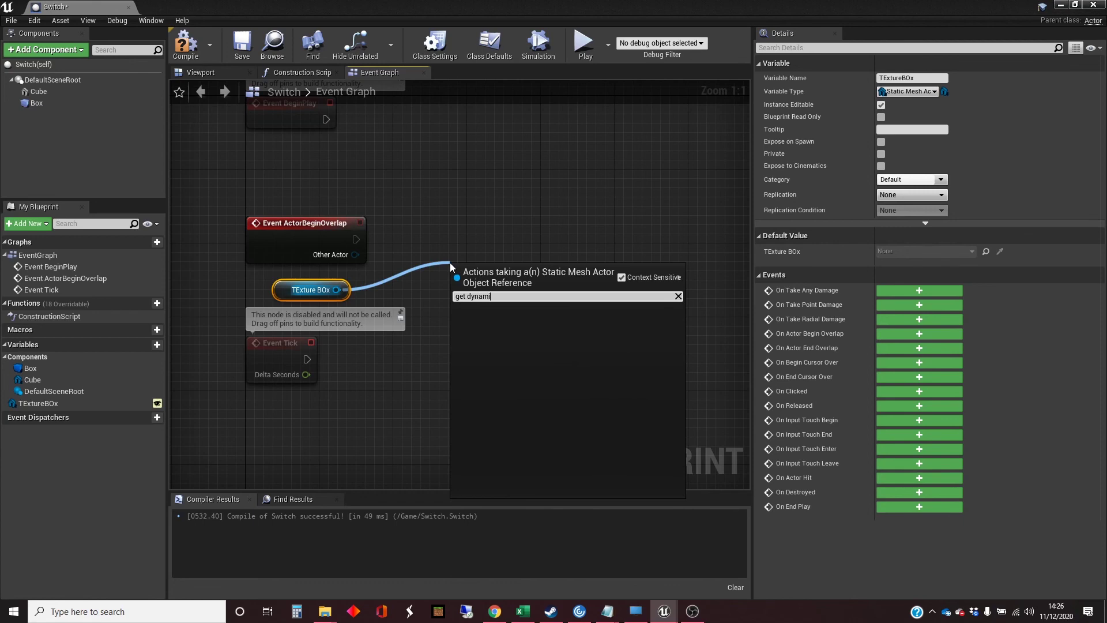
key(BackSpace)
key(BackSpace)
key(BackSpace)
key(BackSpace)
key(BackSpace)
key(BackSpace)
key(BackSpace)
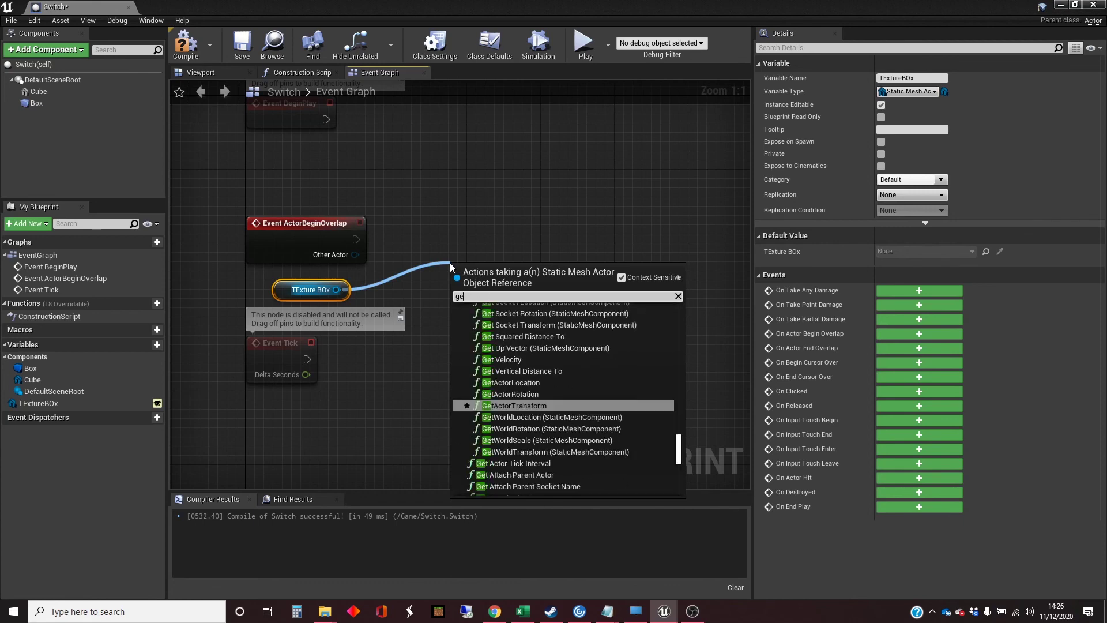
text(tdynam)
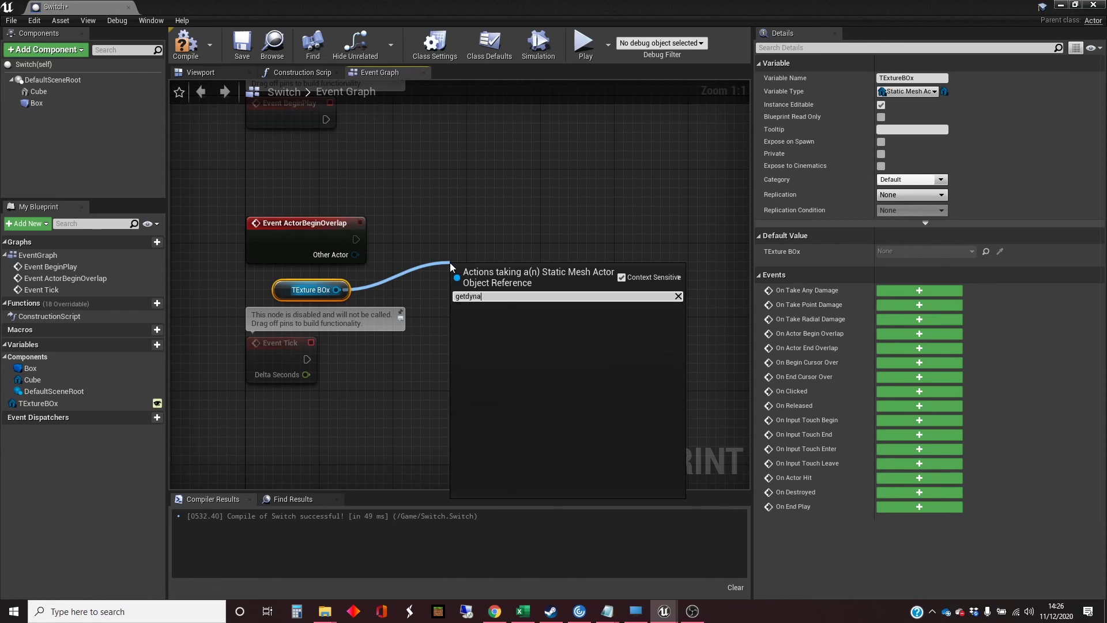
key(BackSpace)
key(BackSpace)
key(BackSpace)
key(BackSpace)
key(BackSpace)
key(BackSpace)
key(BackSpace)
key(BackSpace)
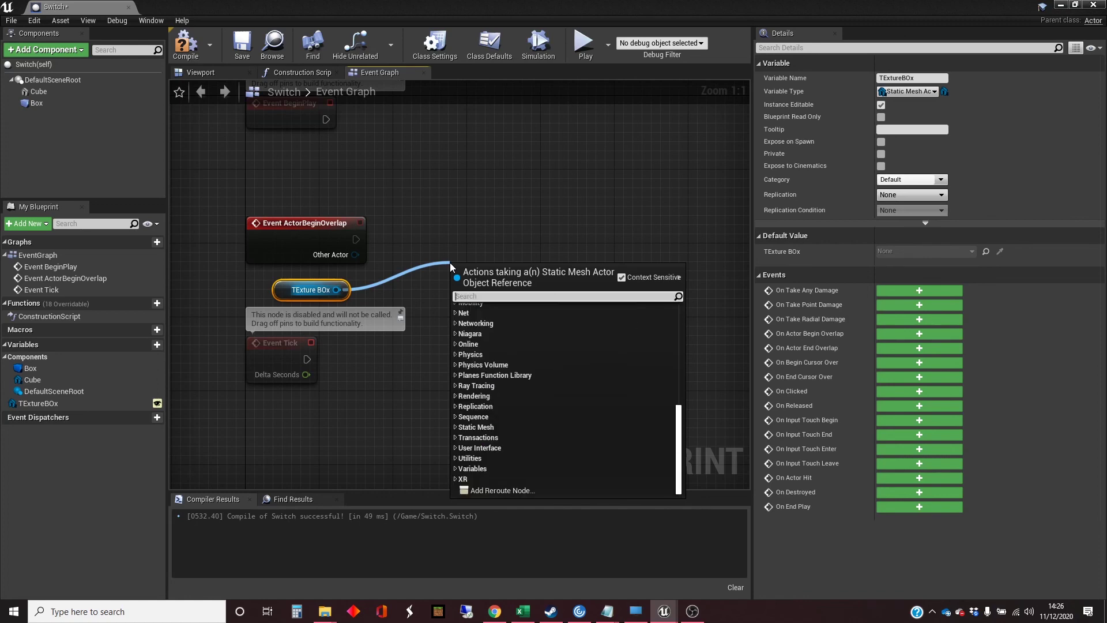
Step: Add a Get Static Mesh Component node fed by the TExtureBOx getter
text(get)
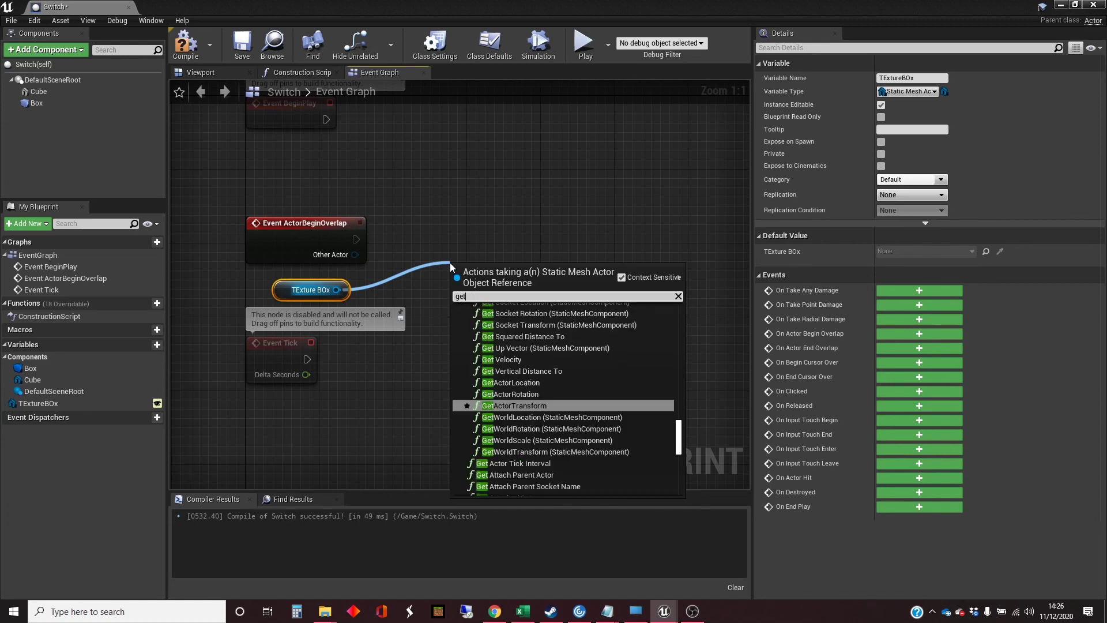
text( sta)
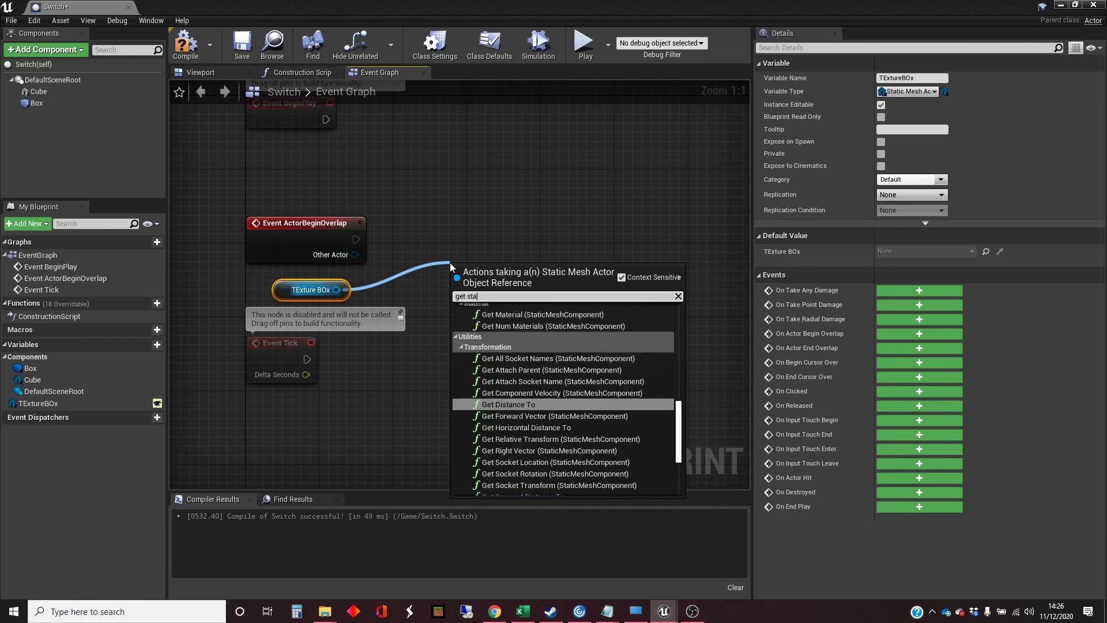
text(tic mesh)
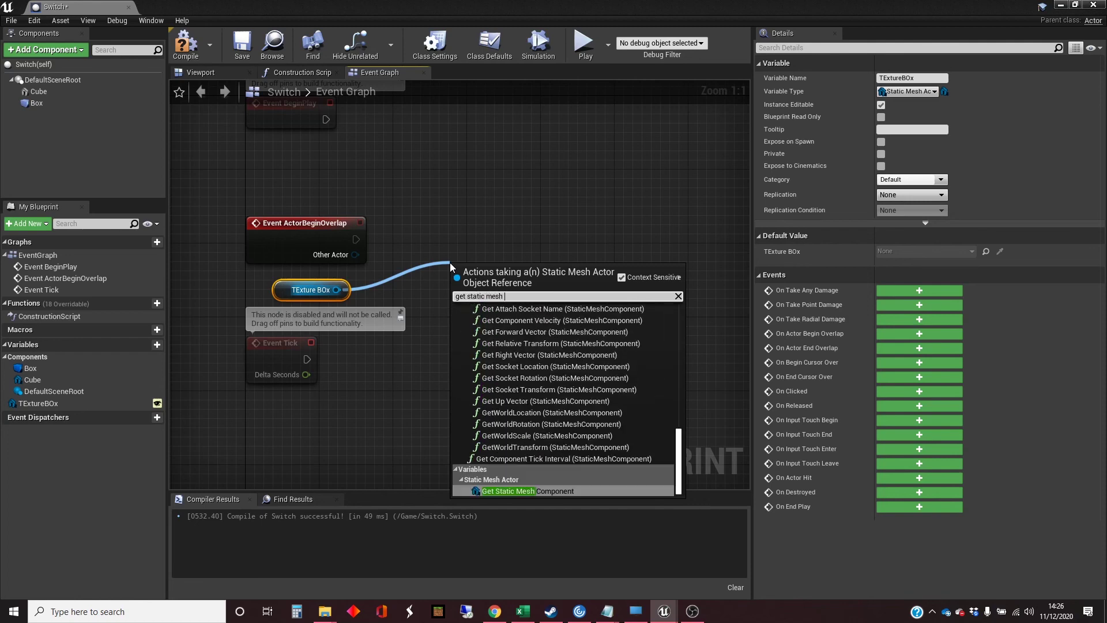
click(548, 490)
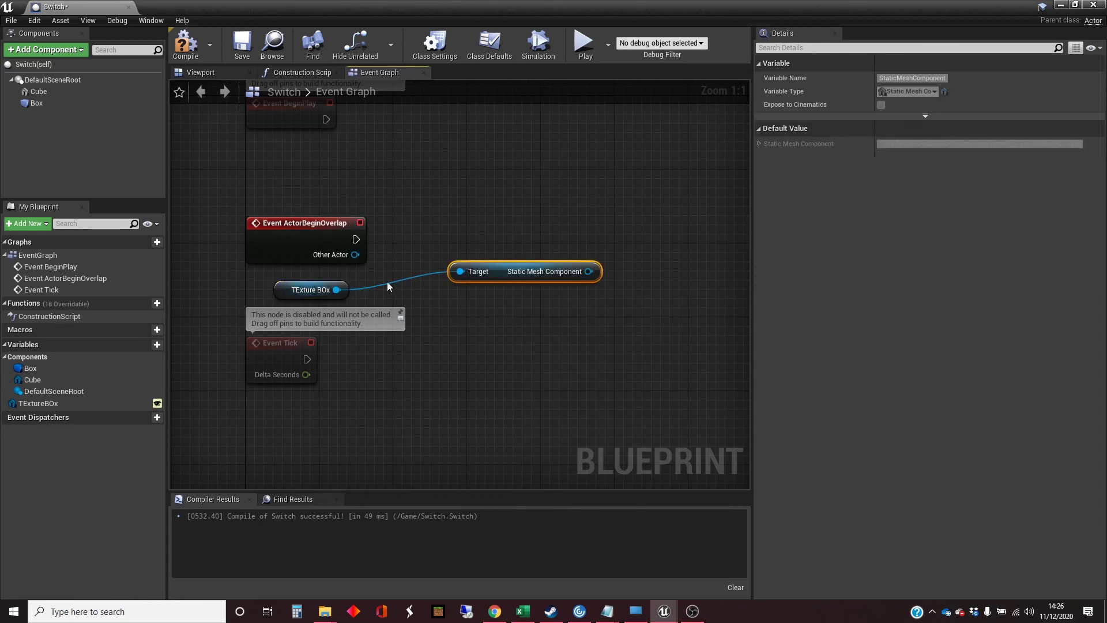
Step: Shift the TExture BOx and Static Mesh Component nodes back beneath Event ActorBeginOverlap and pull a connection from the component's output
click(311, 282)
drag(311, 282, 192, 274)
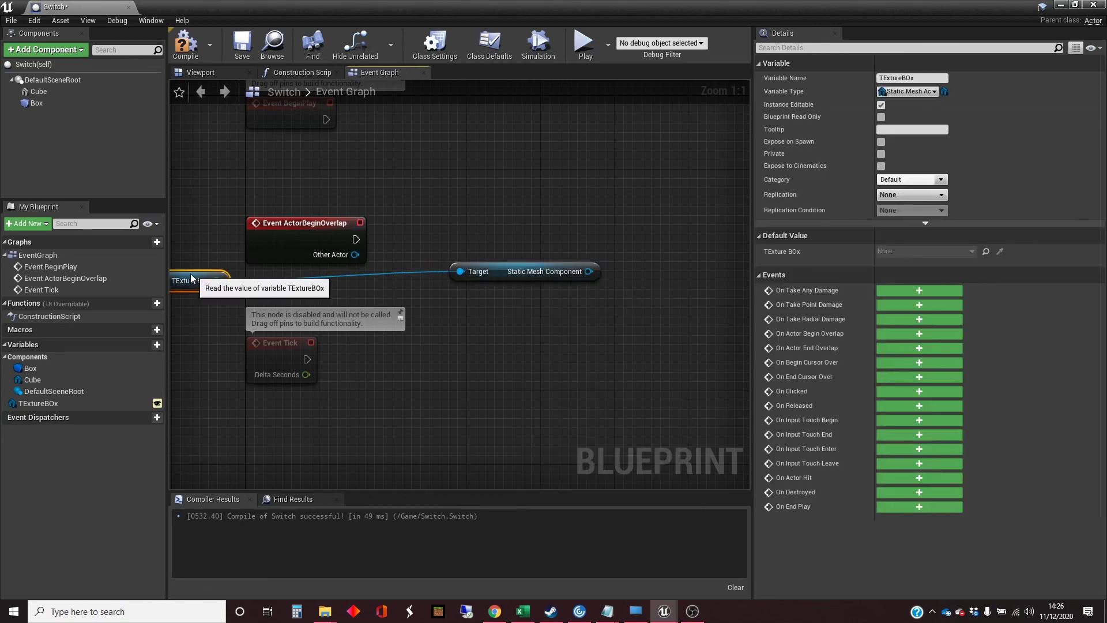
drag(506, 264, 313, 283)
drag(395, 290, 482, 231)
text(get ma)
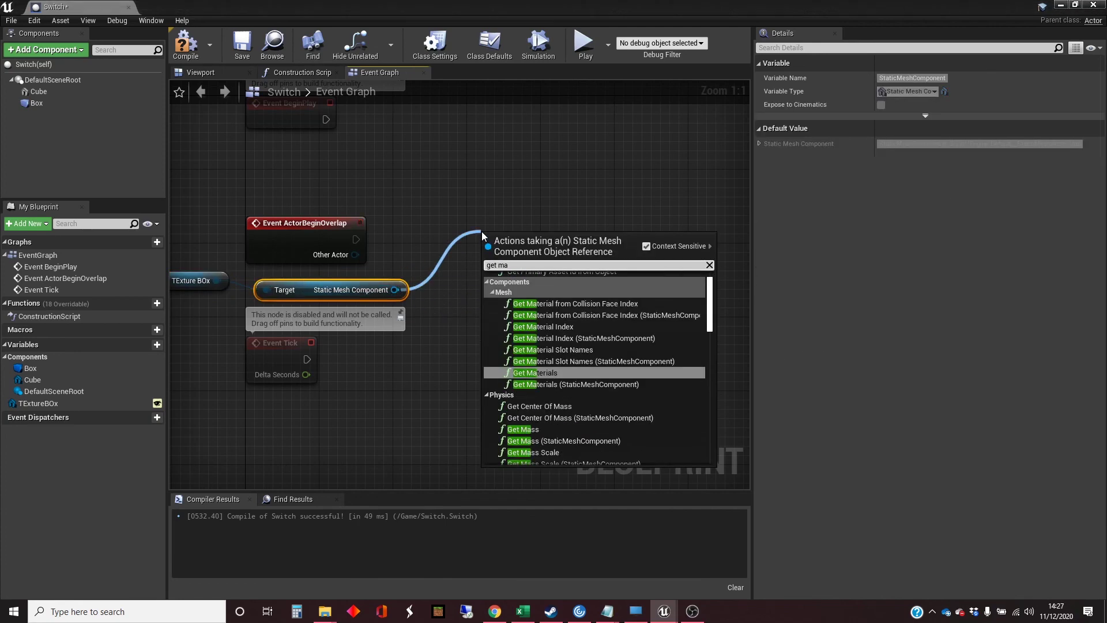
text(terial)
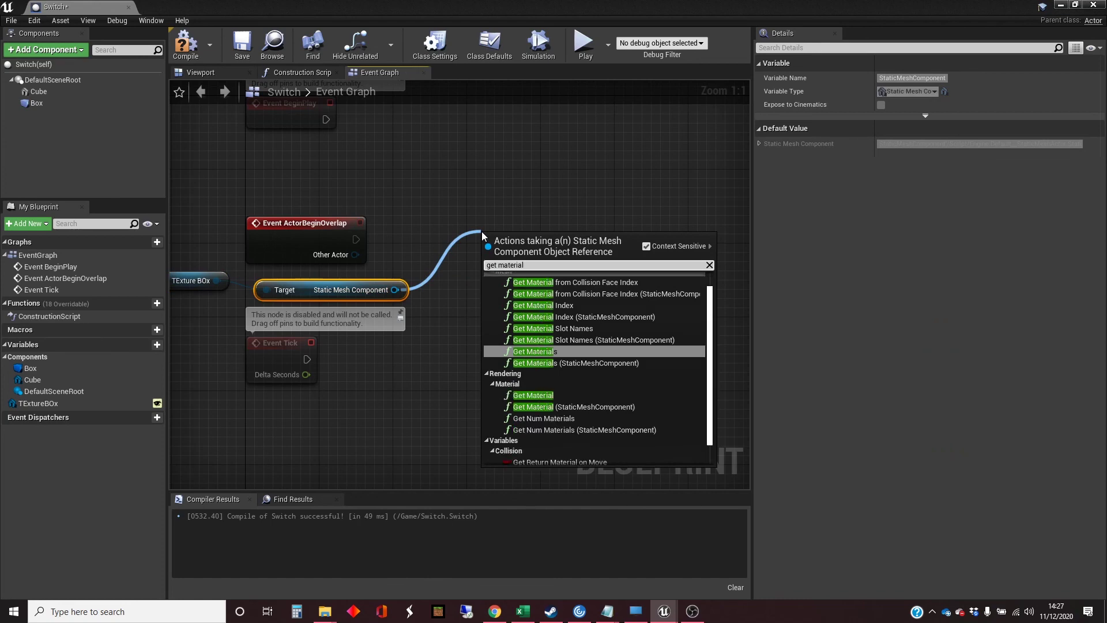
text( i)
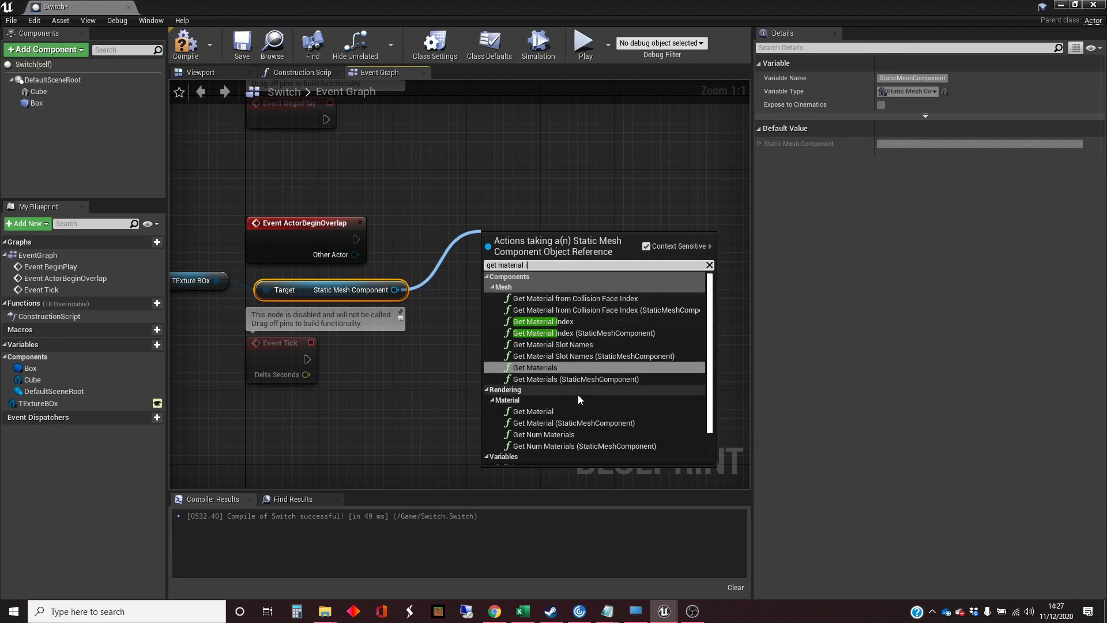
scroll(579, 398, down, 2)
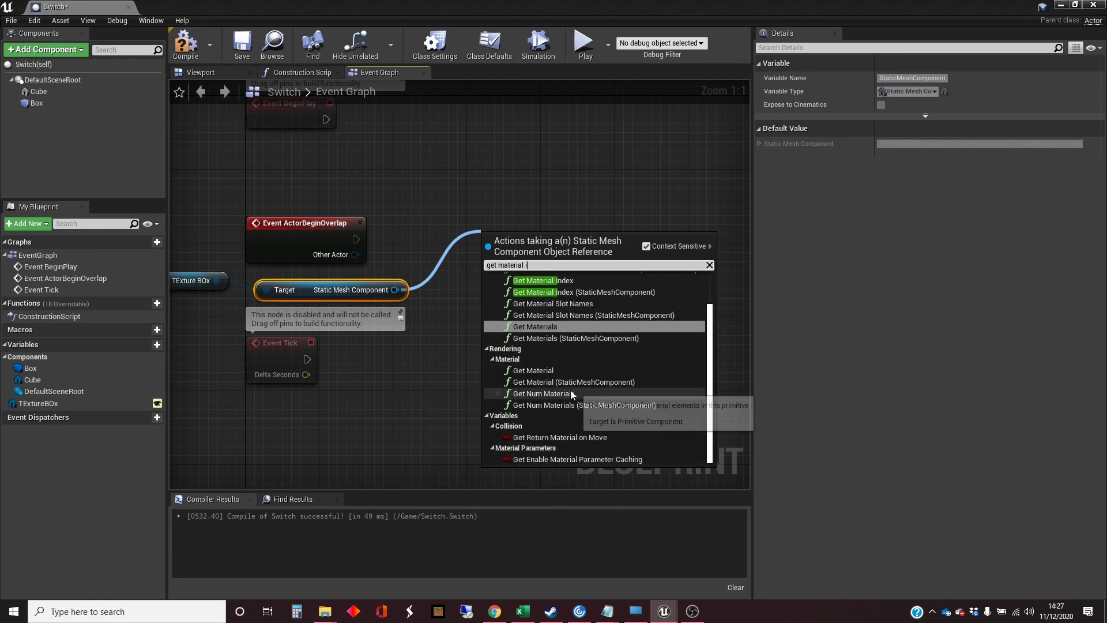
scroll(570, 392, up, 2)
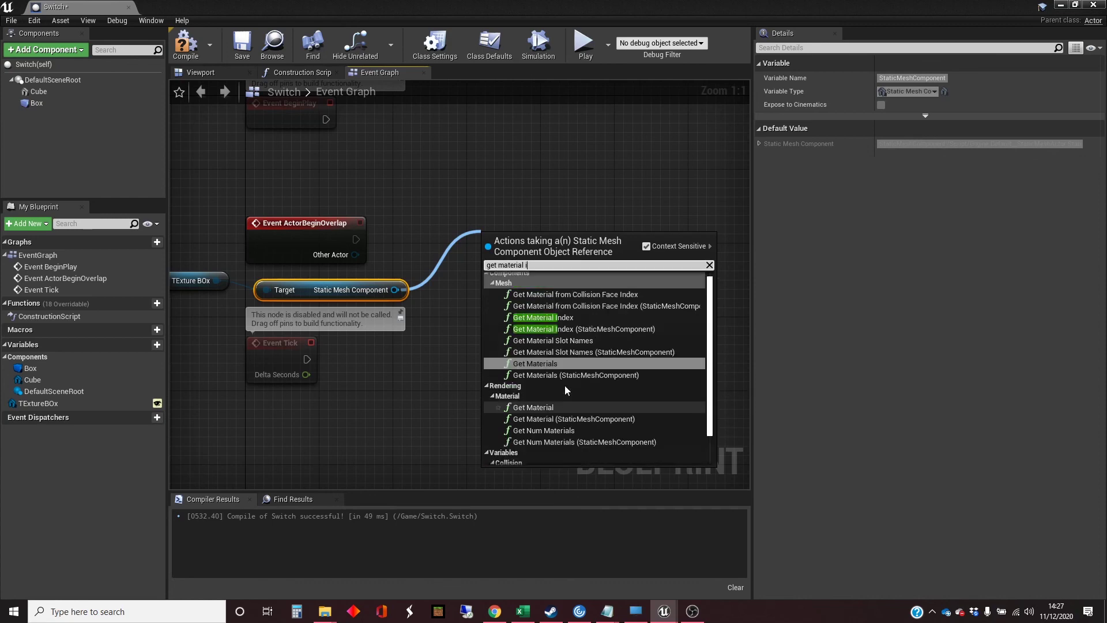
click(500, 266)
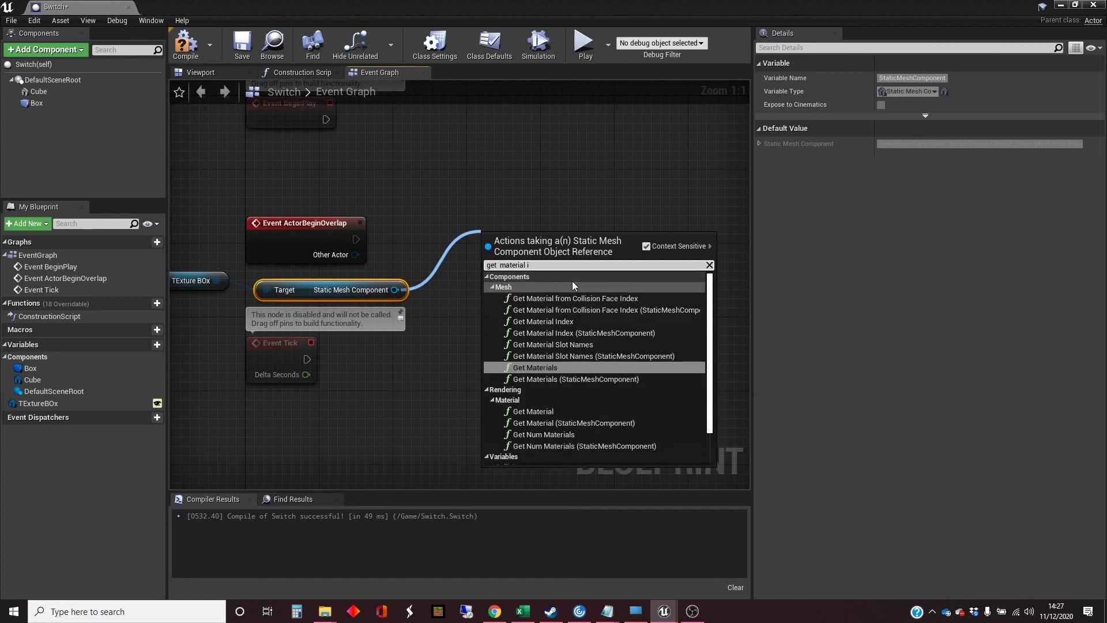
text(dyna)
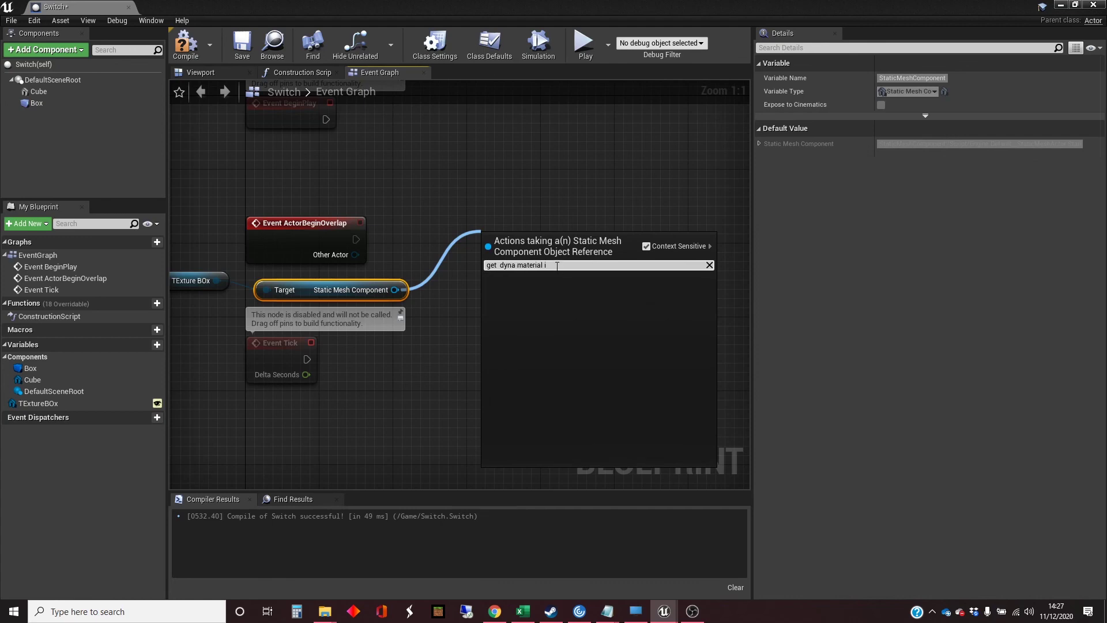
drag(558, 266, 515, 266)
text(m)
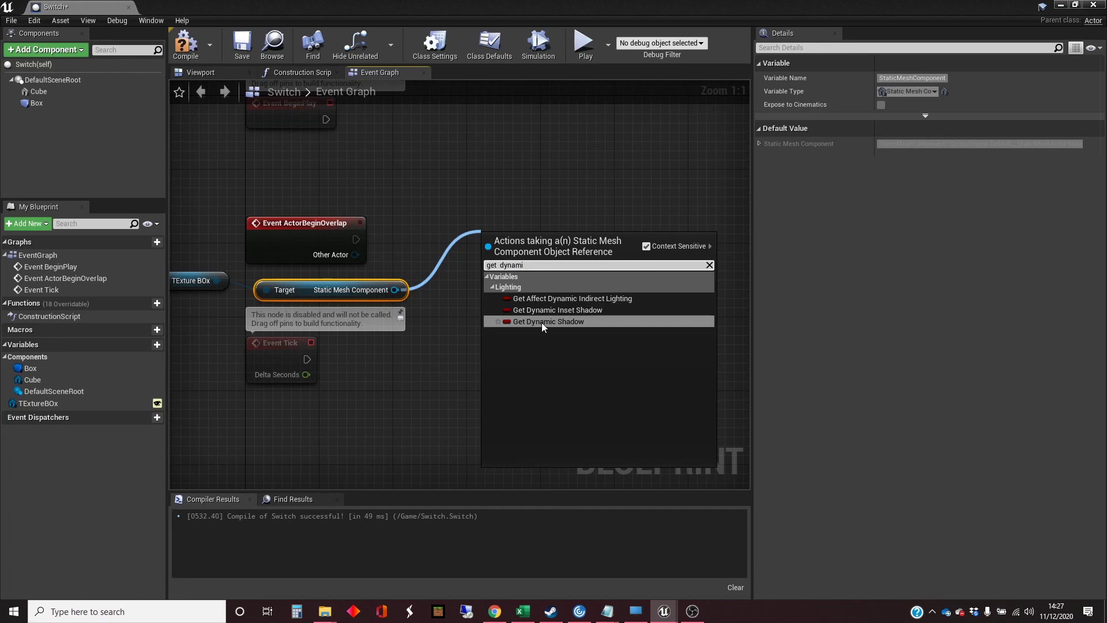
Step: Add a Create Dynamic Material Instance node targeting the Static Mesh Component and have Event ActorBeginOverlap execute it
key(ctrl+a)
text(material ins)
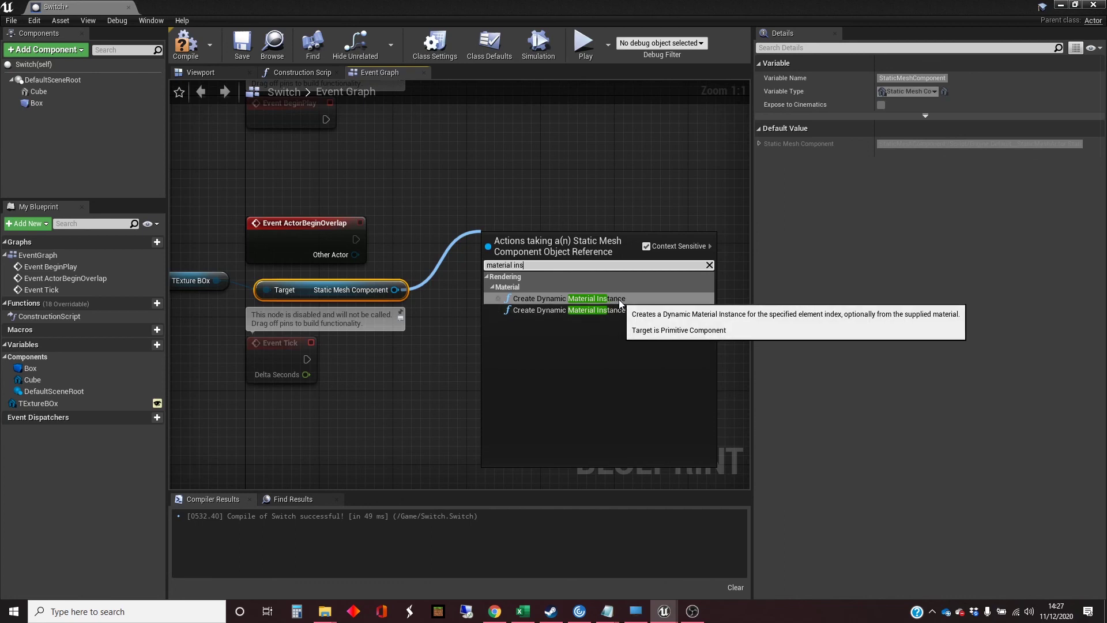
click(619, 299)
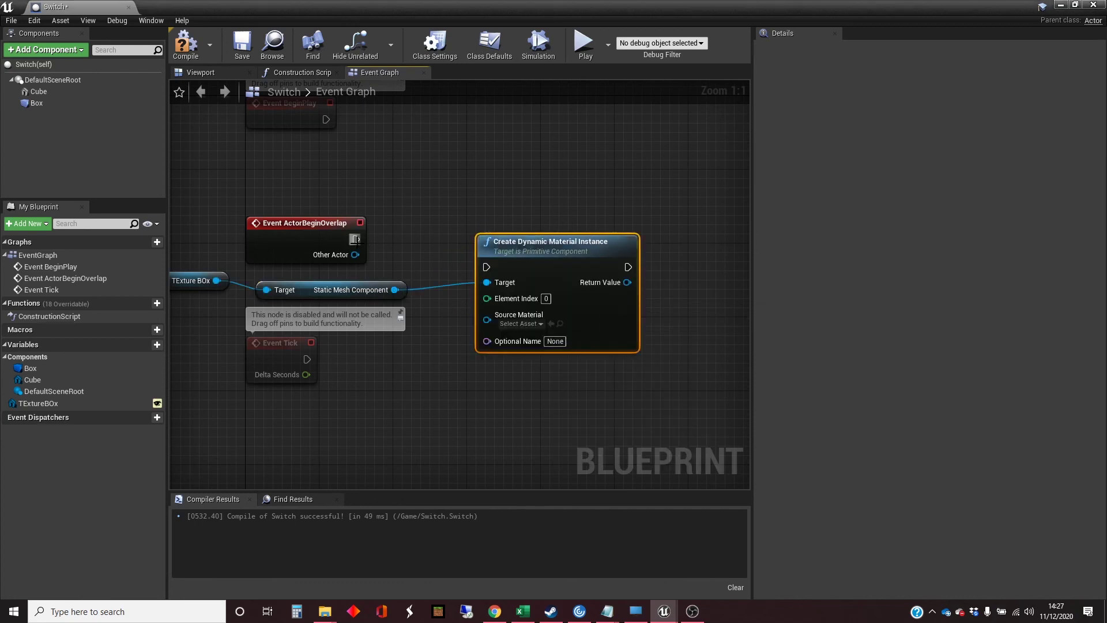
drag(356, 239, 486, 272)
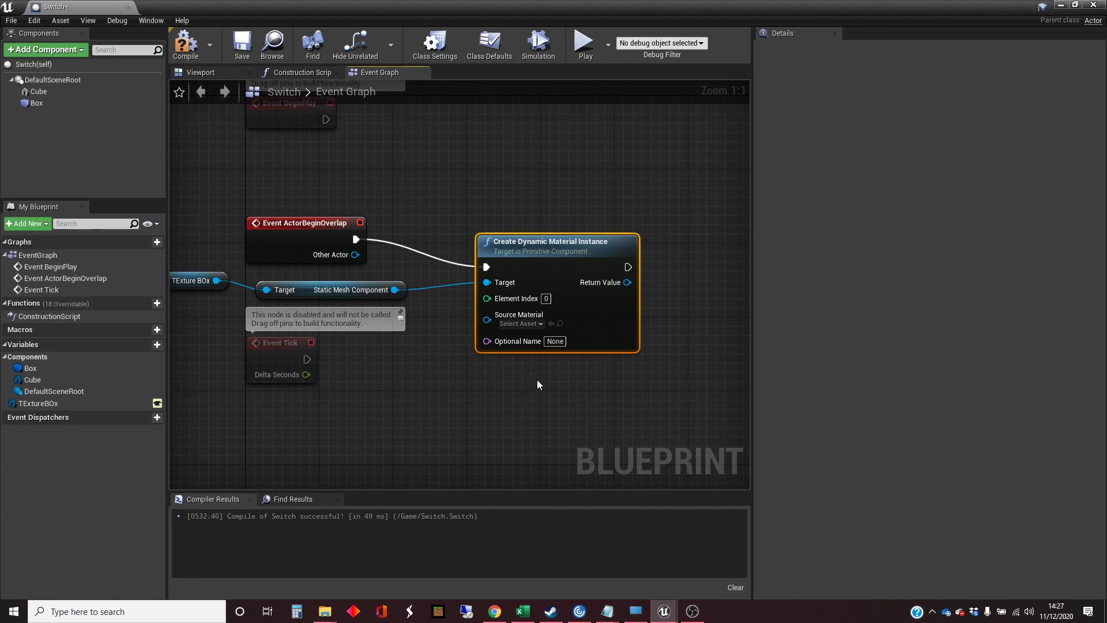
Step: Set the Source Material of the Create Dynamic Material Instance node to DanMaterial
click(538, 324)
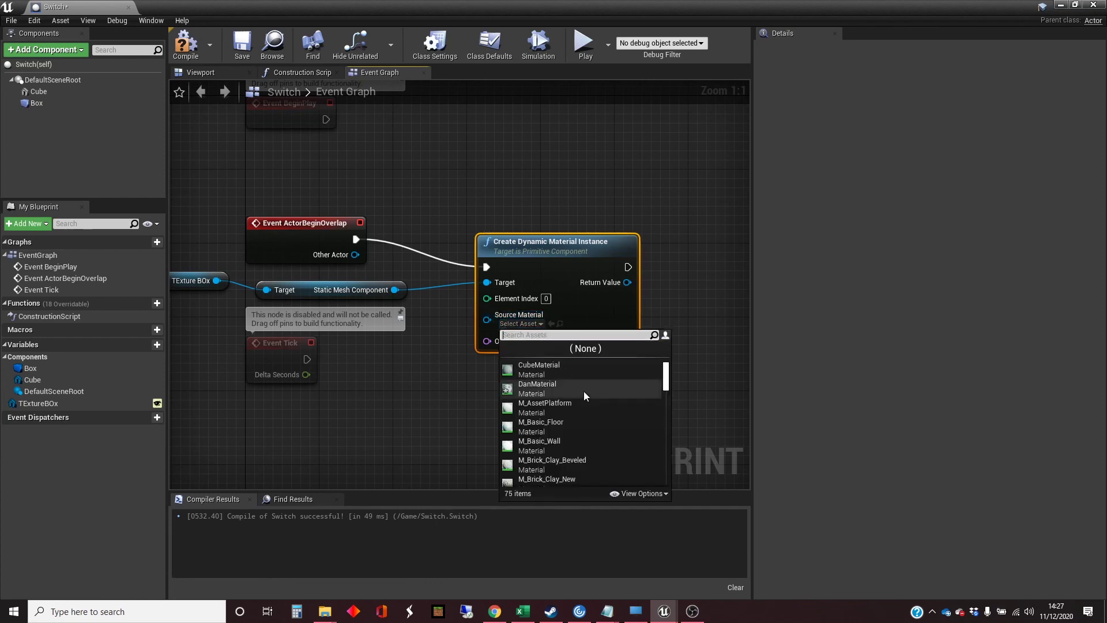
click(560, 386)
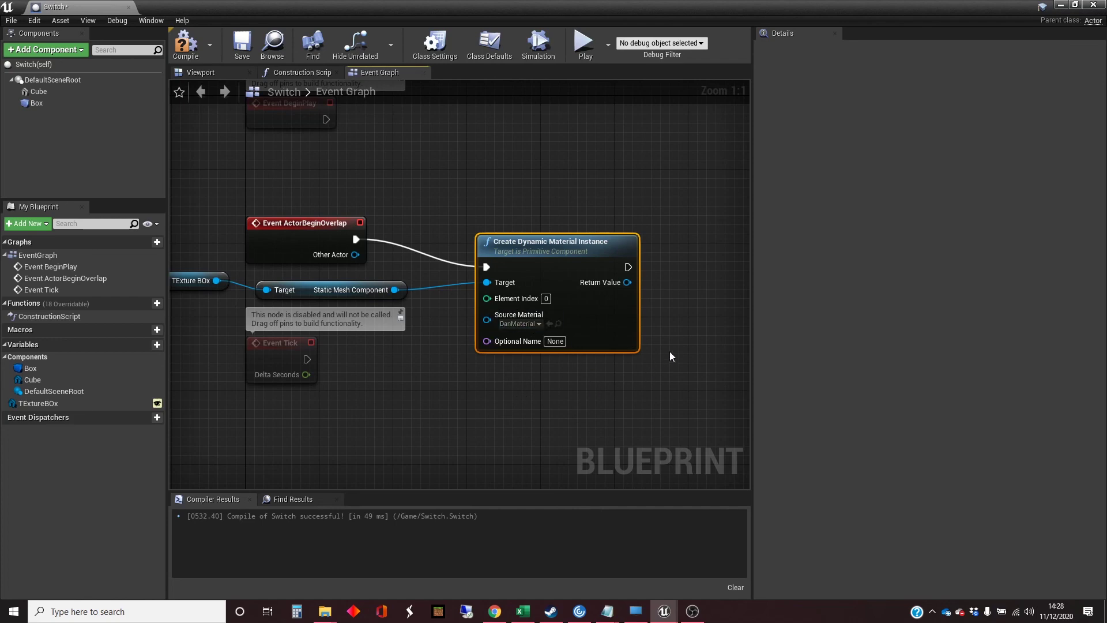
right_drag(670, 349, 513, 327)
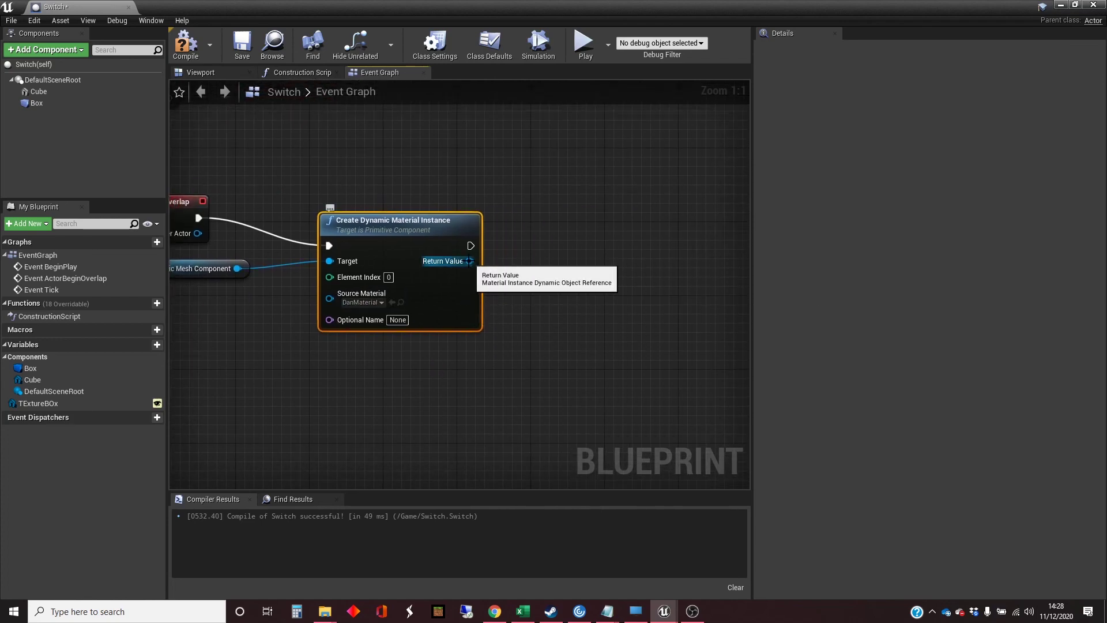
Step: Add a Set Vector Parameter Value node fed by Create Dynamic Material Instance's return value, align it, and set its Parameter Name to DiffuseColour
drag(470, 260, 549, 259)
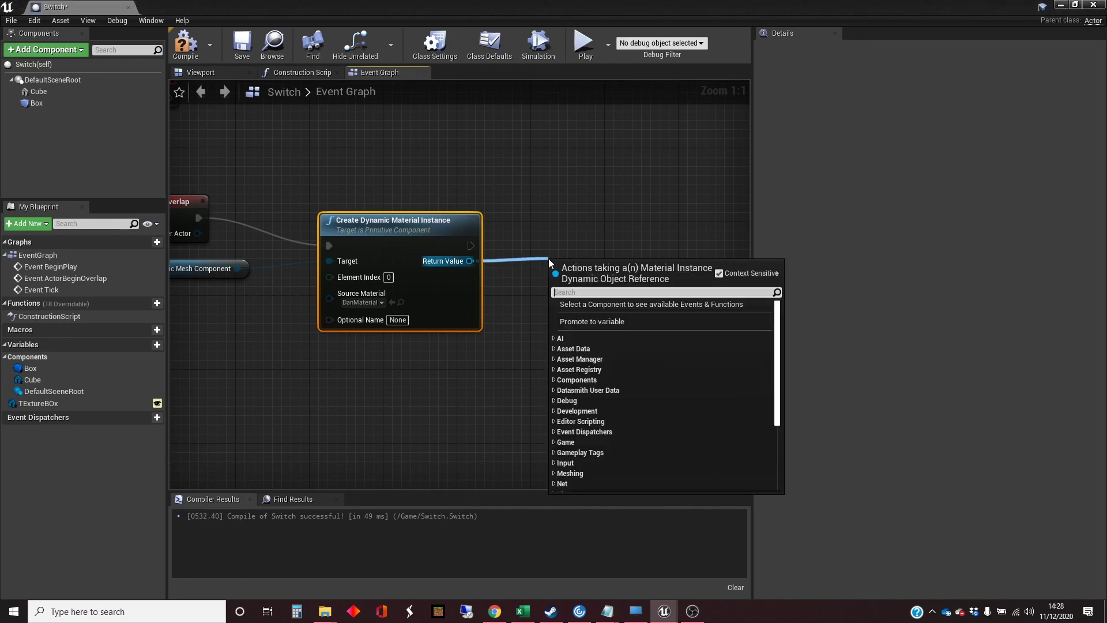
text(set)
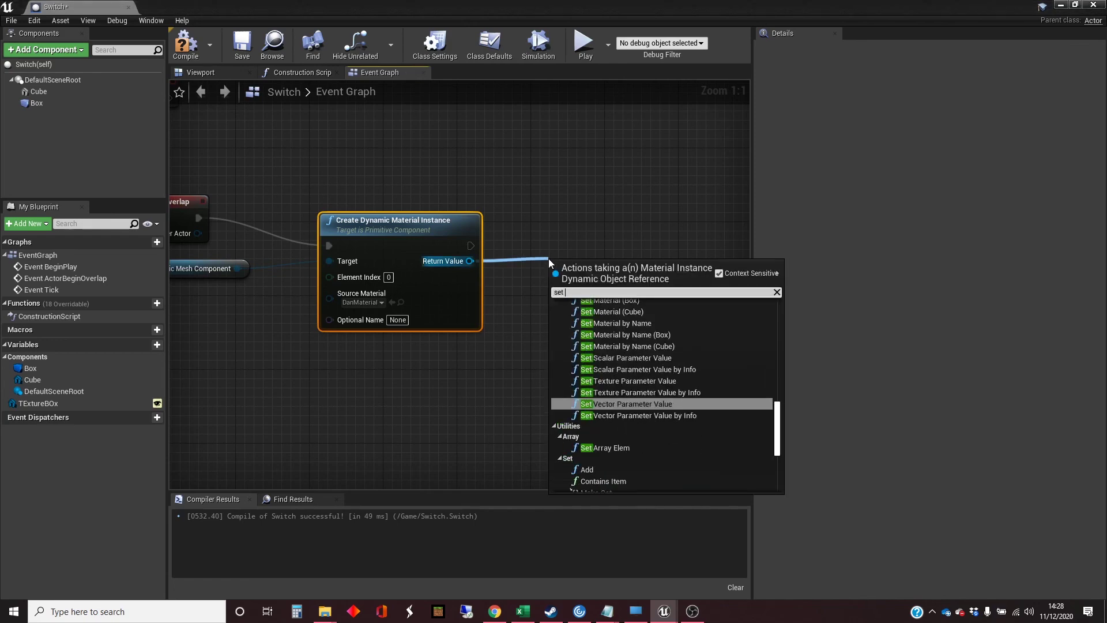
text( vec)
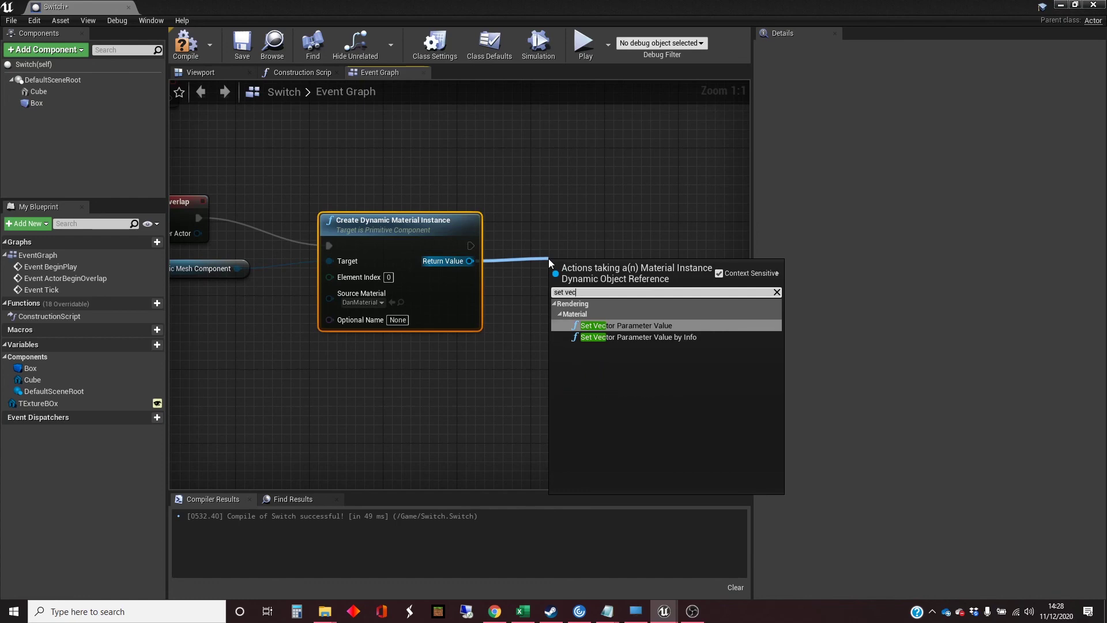
click(657, 326)
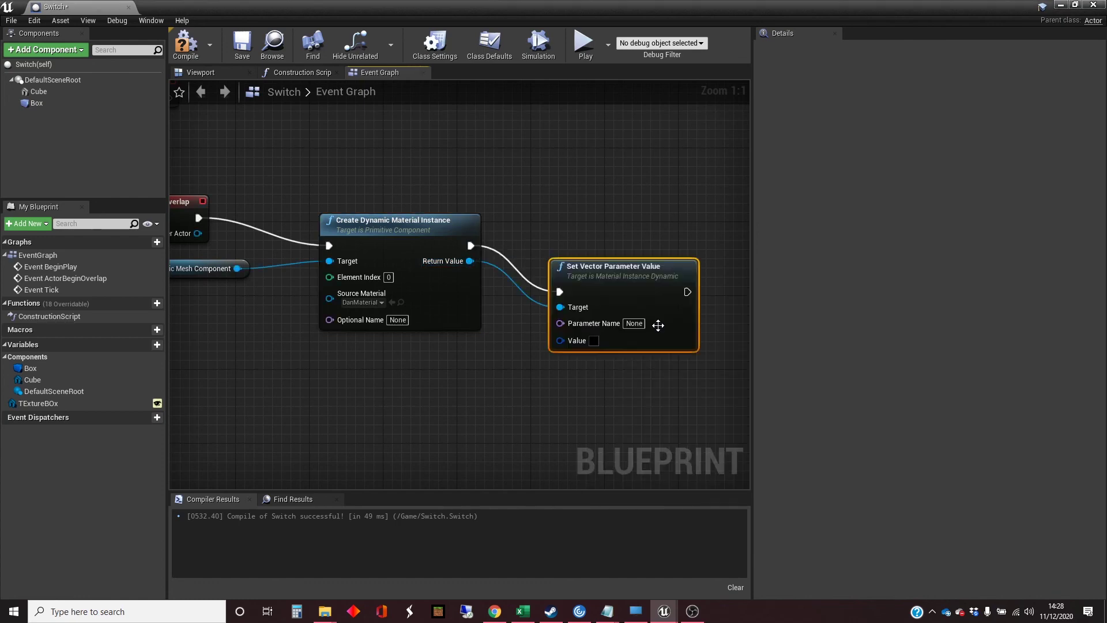
drag(624, 276, 624, 230)
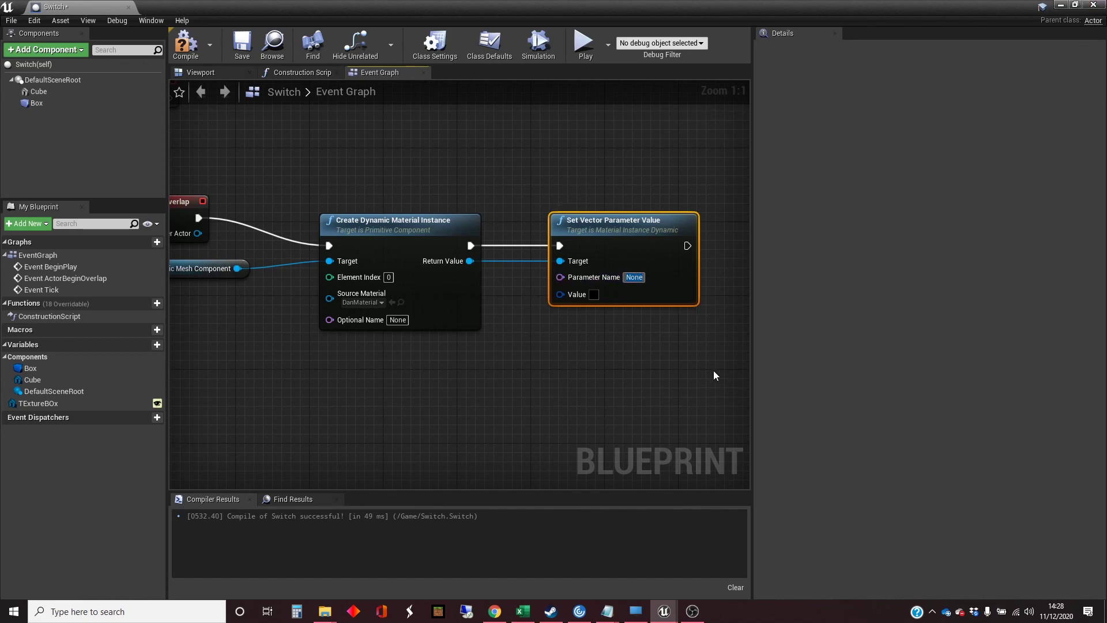
text(DiffuseColour)
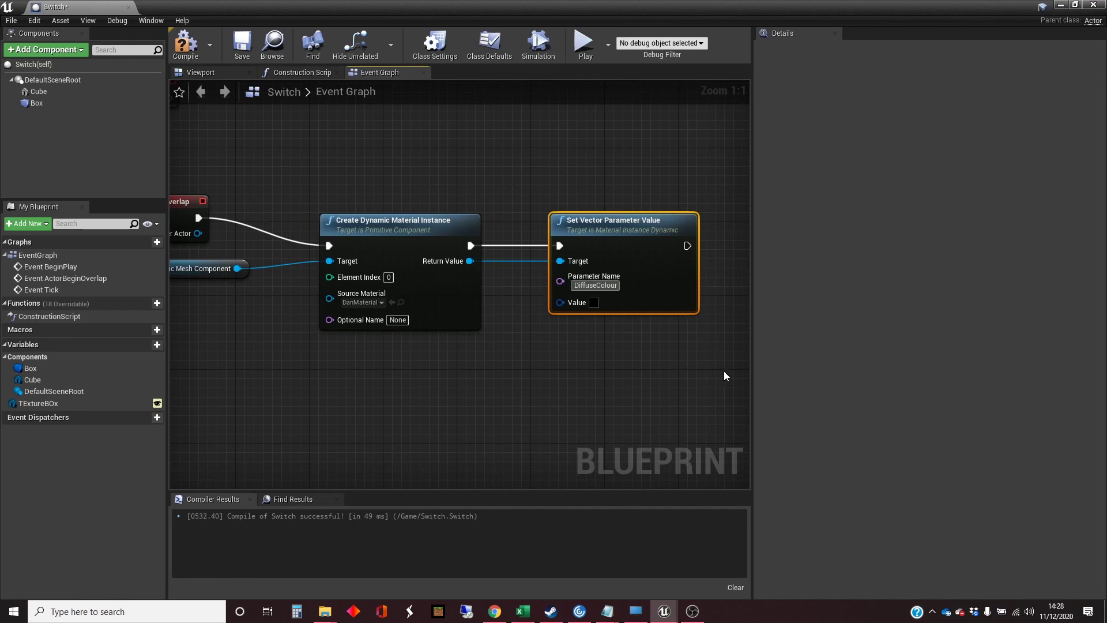
click(621, 376)
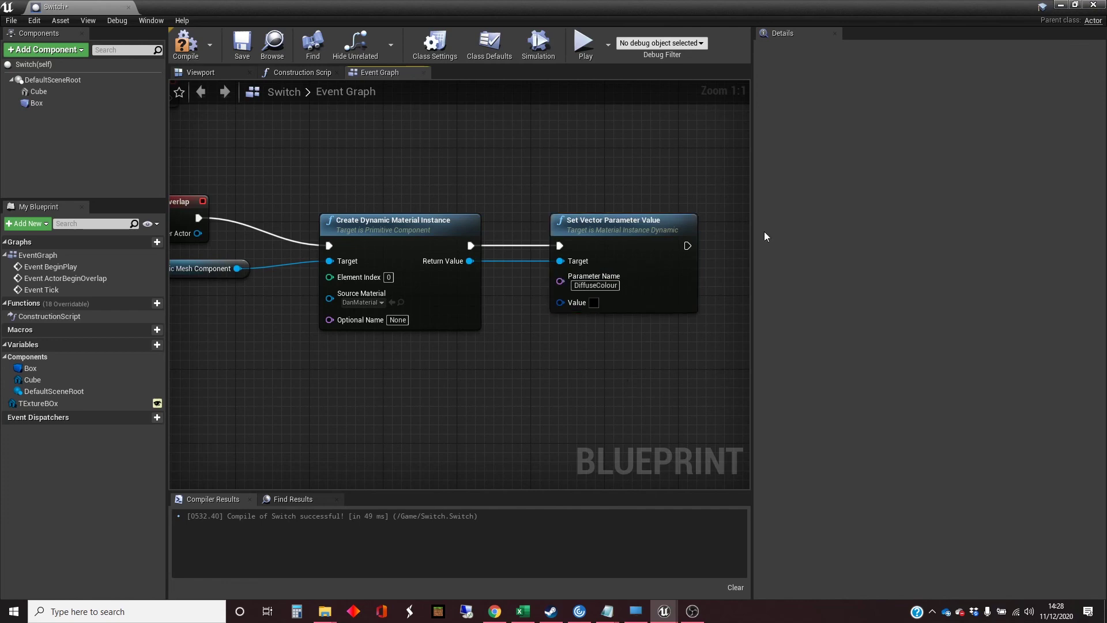
Step: Open DanMaterial from the ThirdPersonBP folder to check its colour parameter's name, and close the material editor
click(1061, 11)
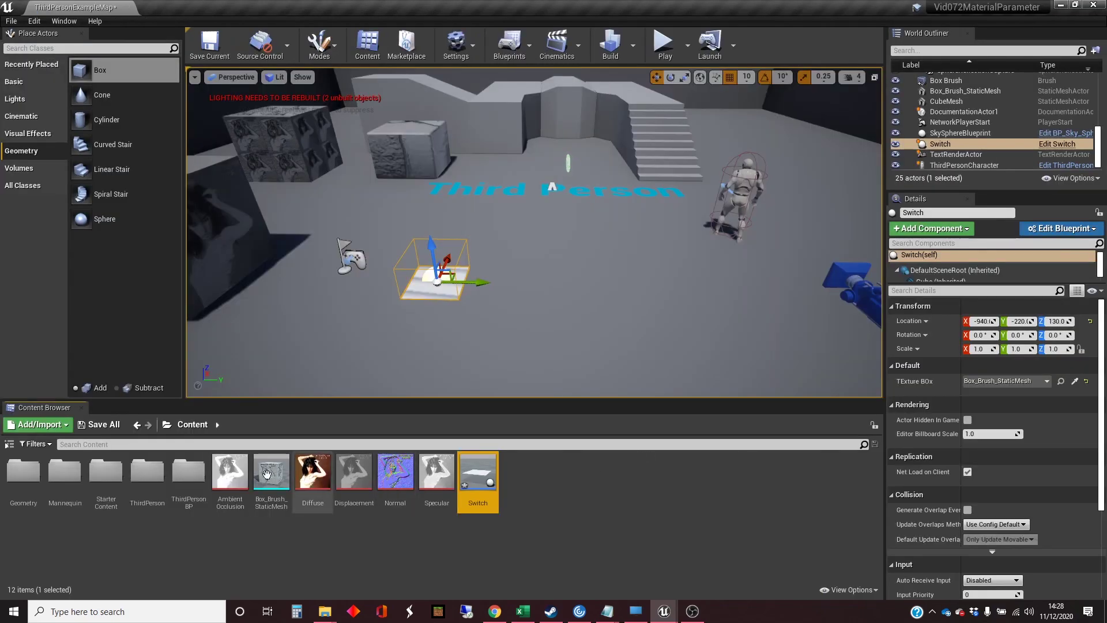
double_click(190, 475)
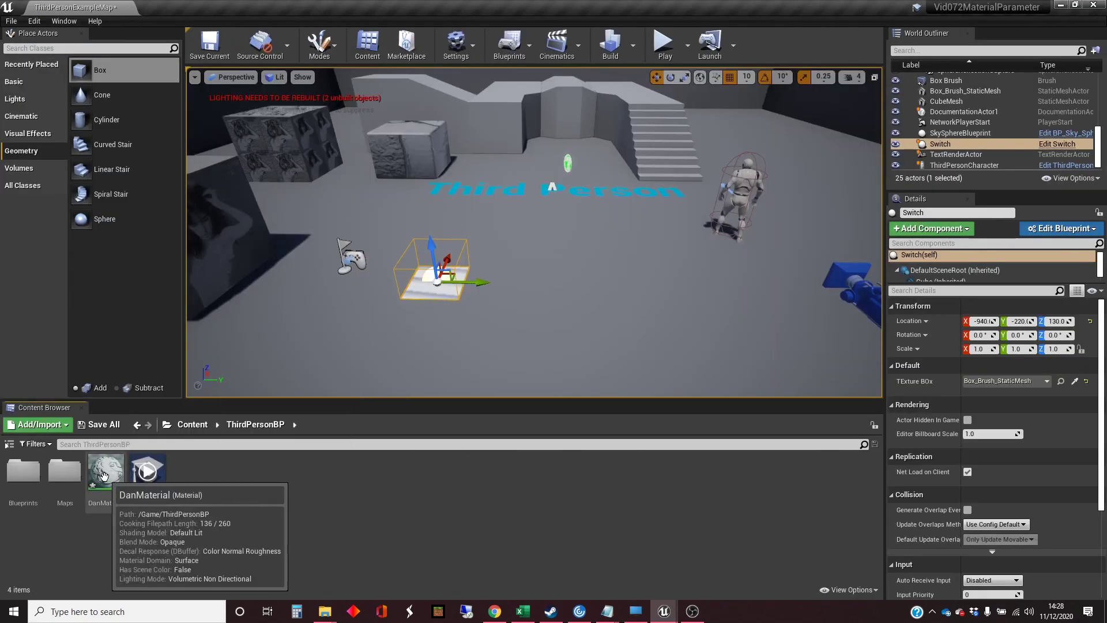
double_click(107, 478)
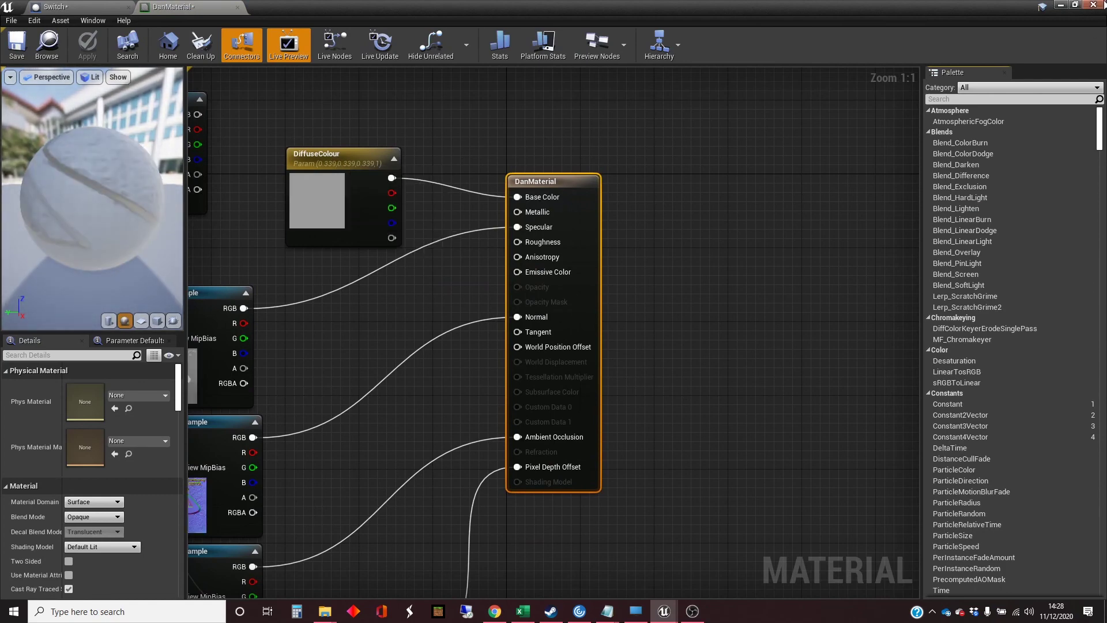
click(1099, 5)
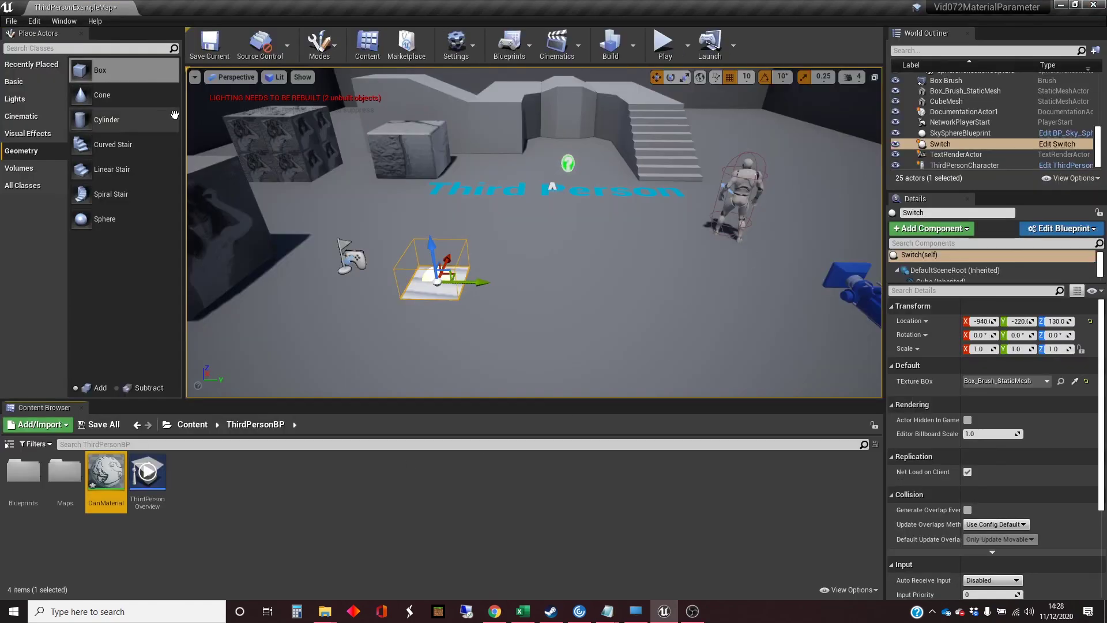
Step: Reopen the Switch blueprint and set the Set Vector Parameter Value node's Value to pink, hex sRGB F776E1FF
click(204, 424)
double_click(478, 473)
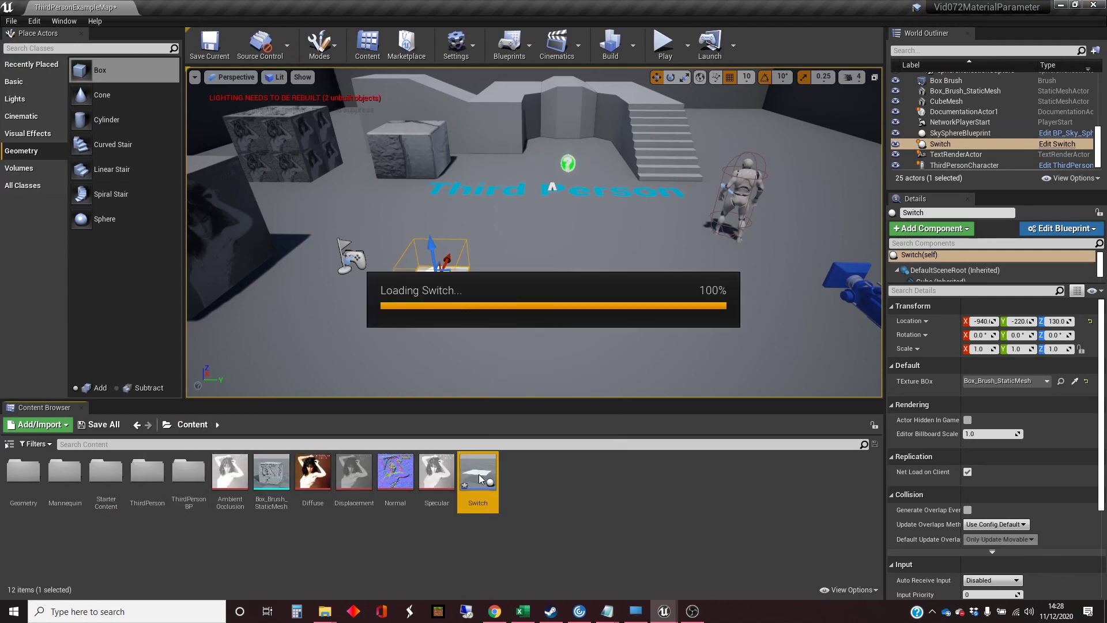
click(594, 303)
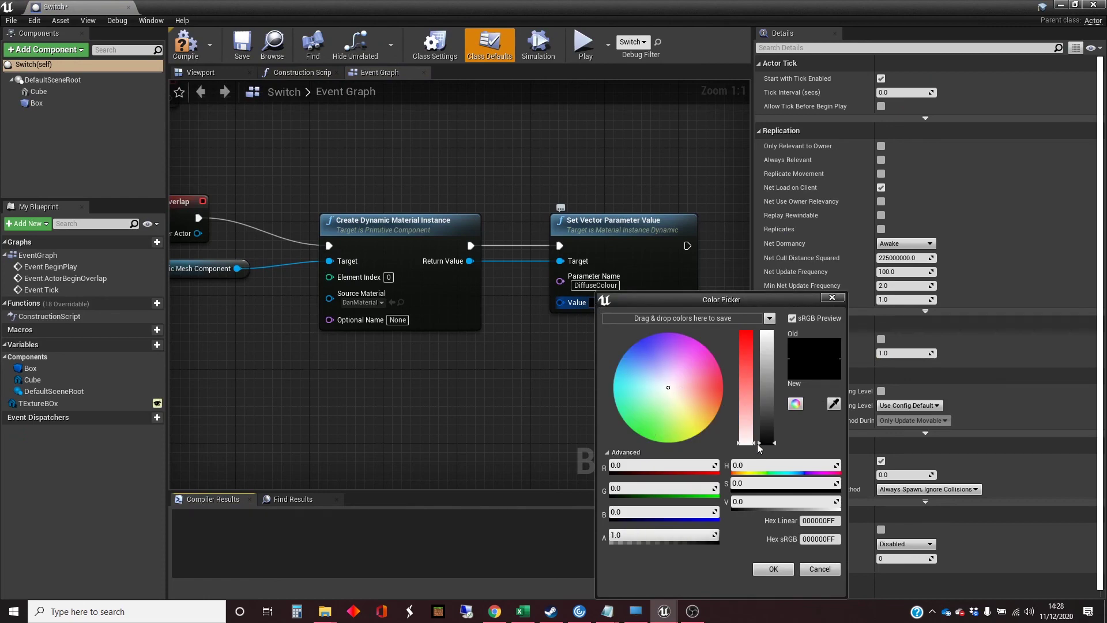
drag(748, 442, 747, 362)
click(700, 356)
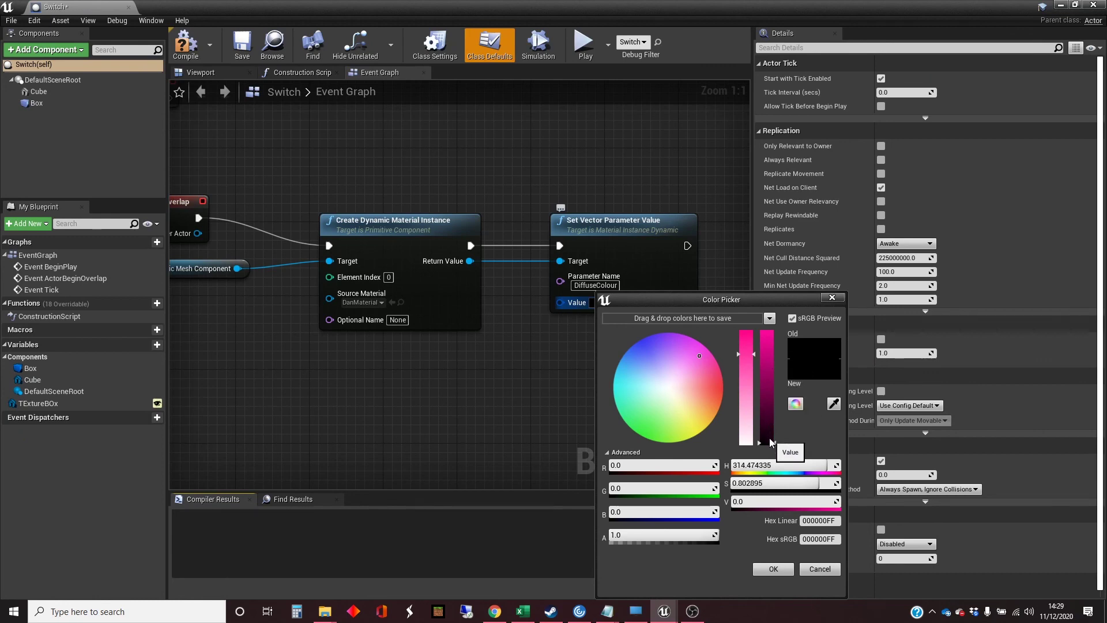
drag(767, 441, 769, 341)
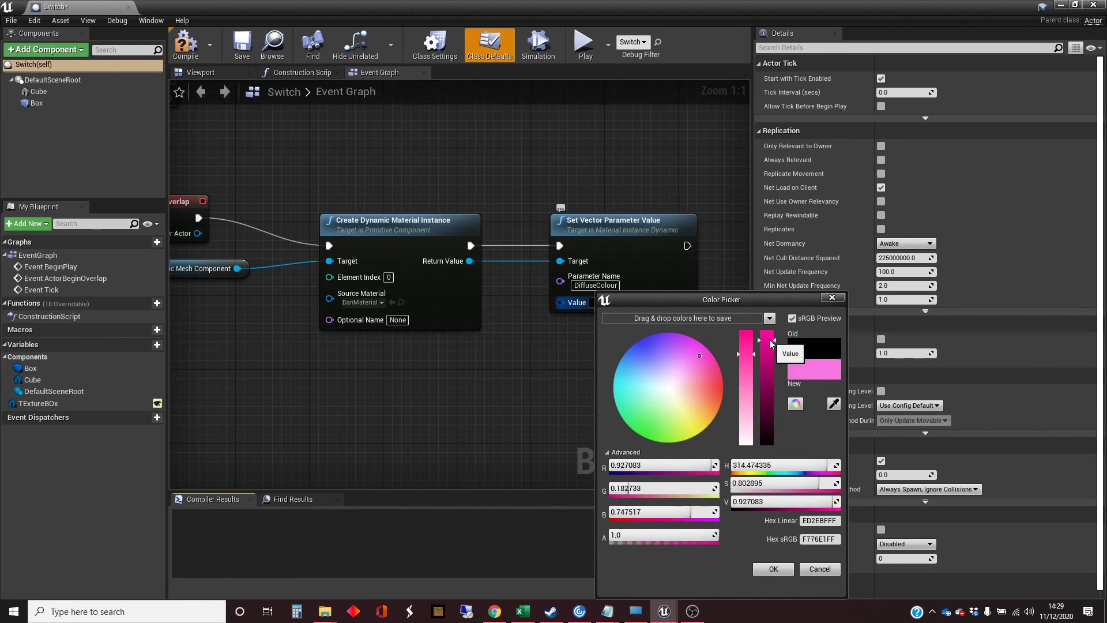
click(773, 569)
Step: Review the node chain from Event ActorBeginOverlap to Set Vector Parameter Value and compile the Switch blueprint
right_drag(497, 365, 613, 368)
right_drag(417, 185, 470, 150)
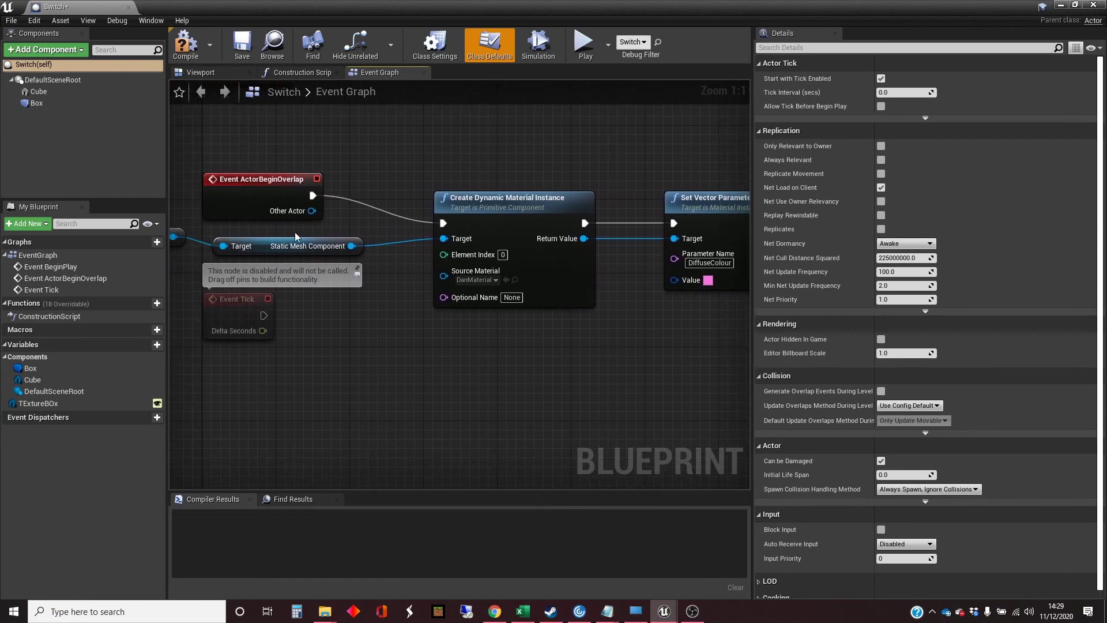
right_drag(358, 169, 435, 154)
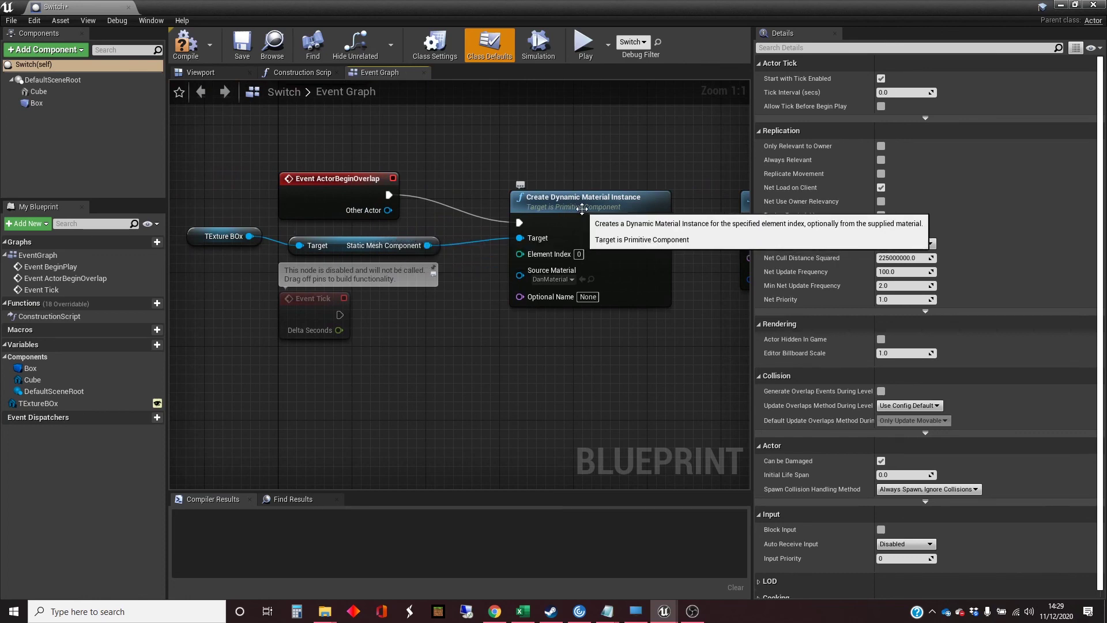
right_drag(579, 167, 410, 157)
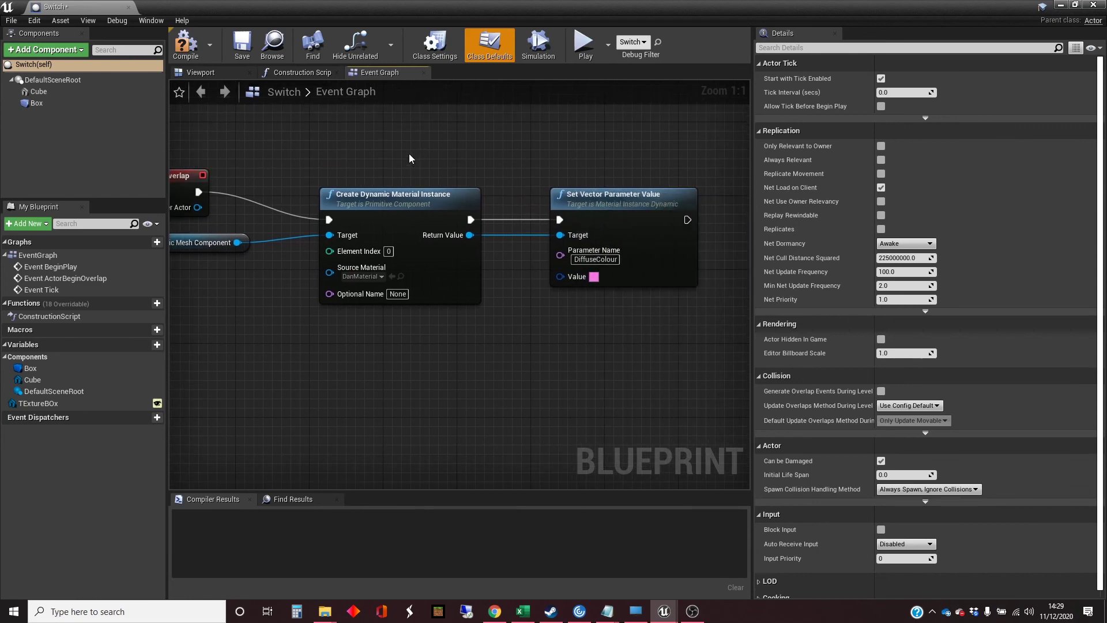
click(186, 45)
Step: Play the level and walk the character onto the switch plate to test the textured box's colour change
click(1061, 5)
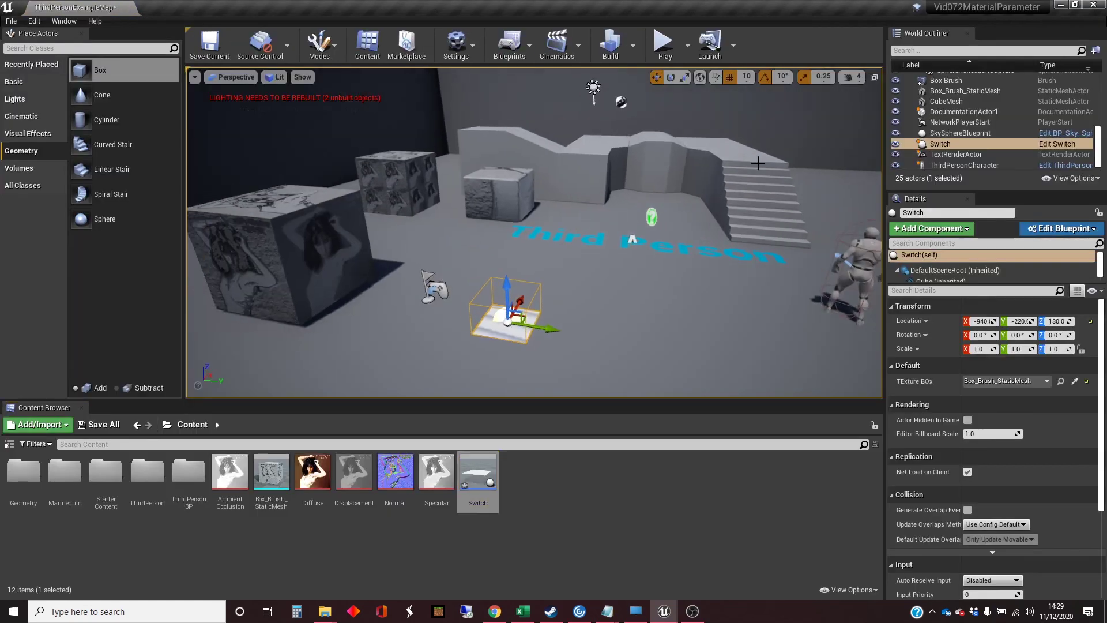
key(alt+p)
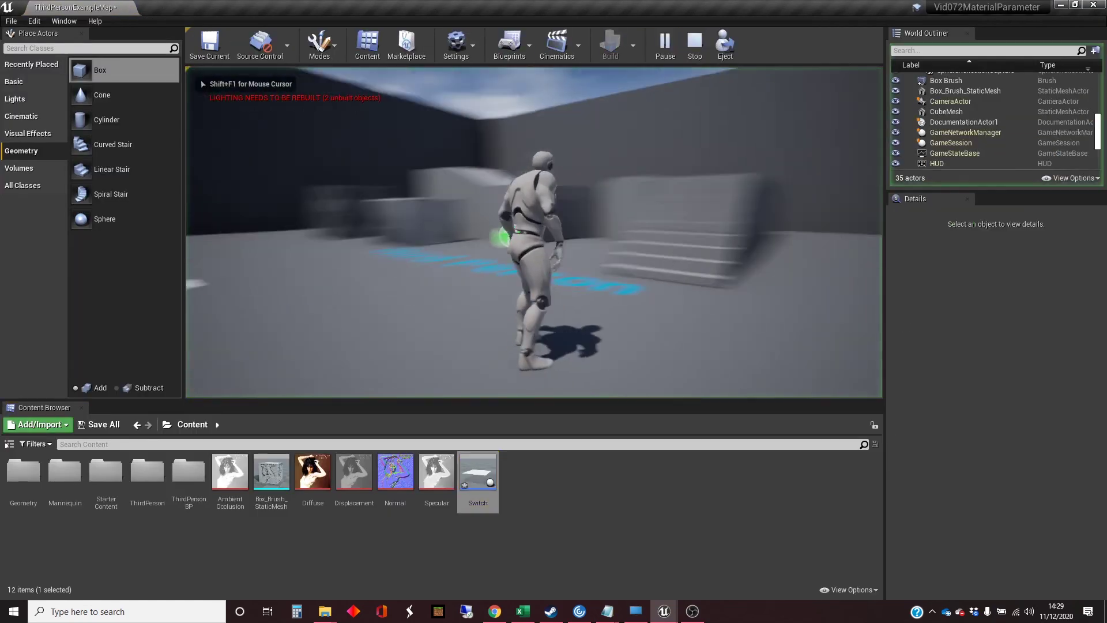
key(w)
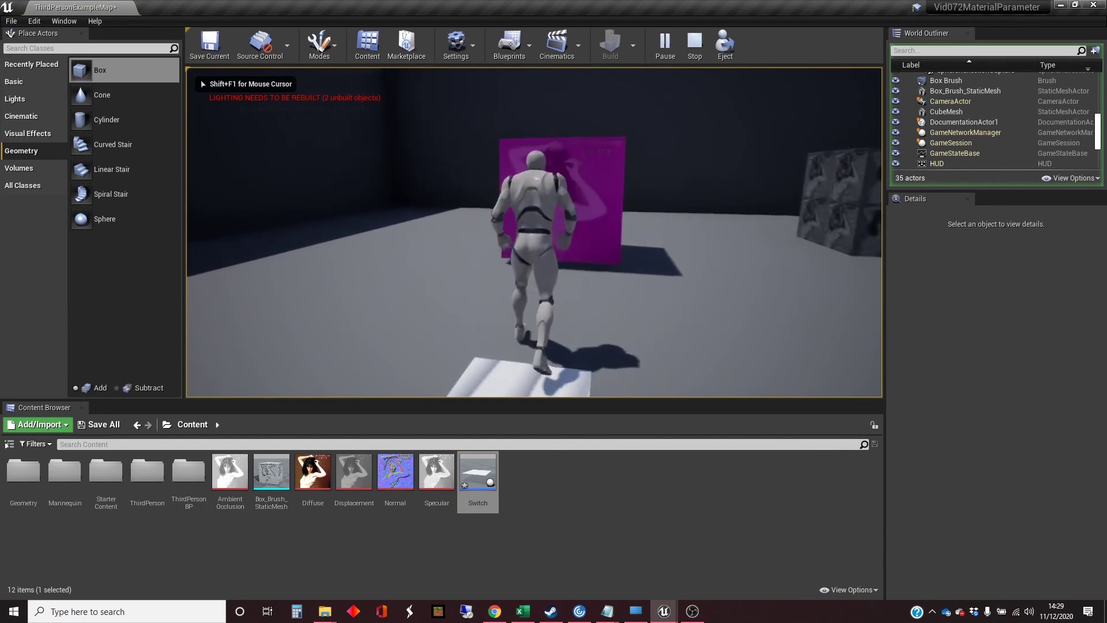
key(s)
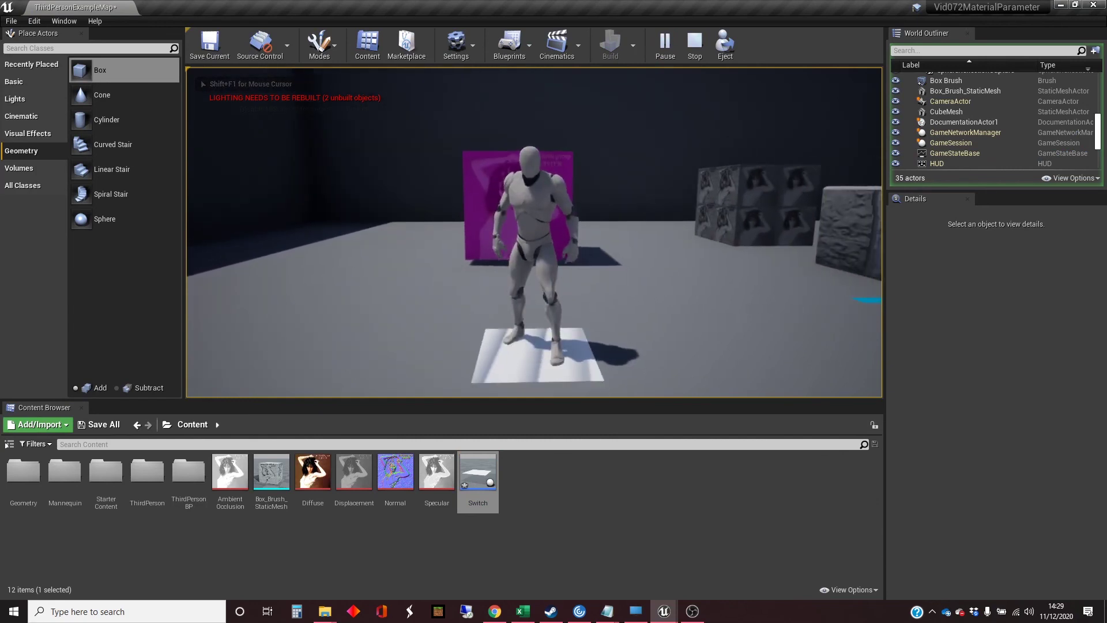
key(w)
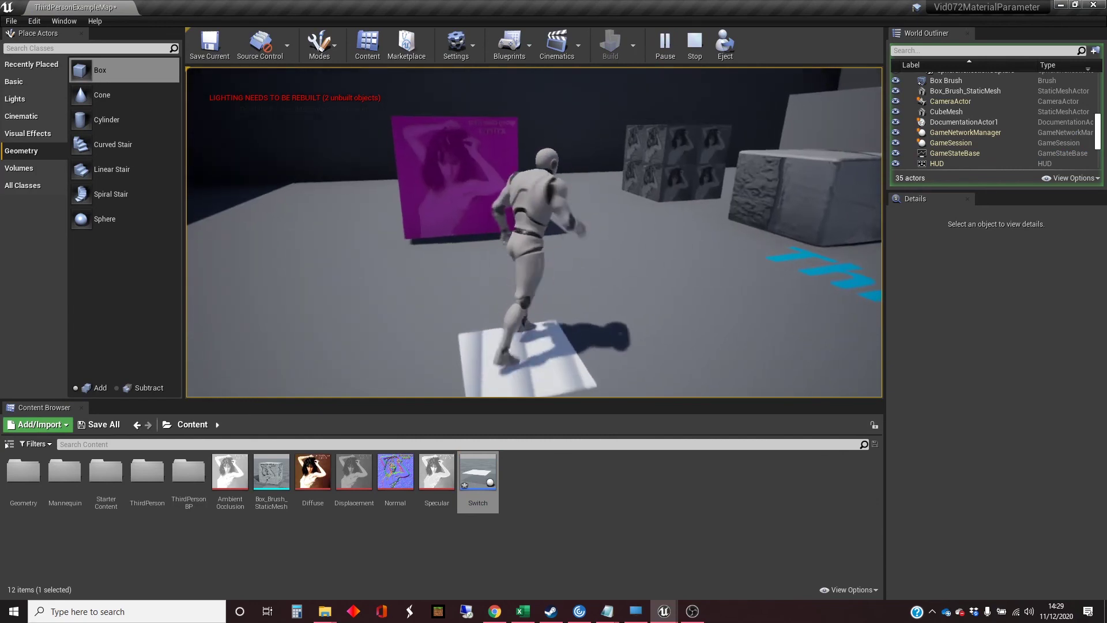
key(s)
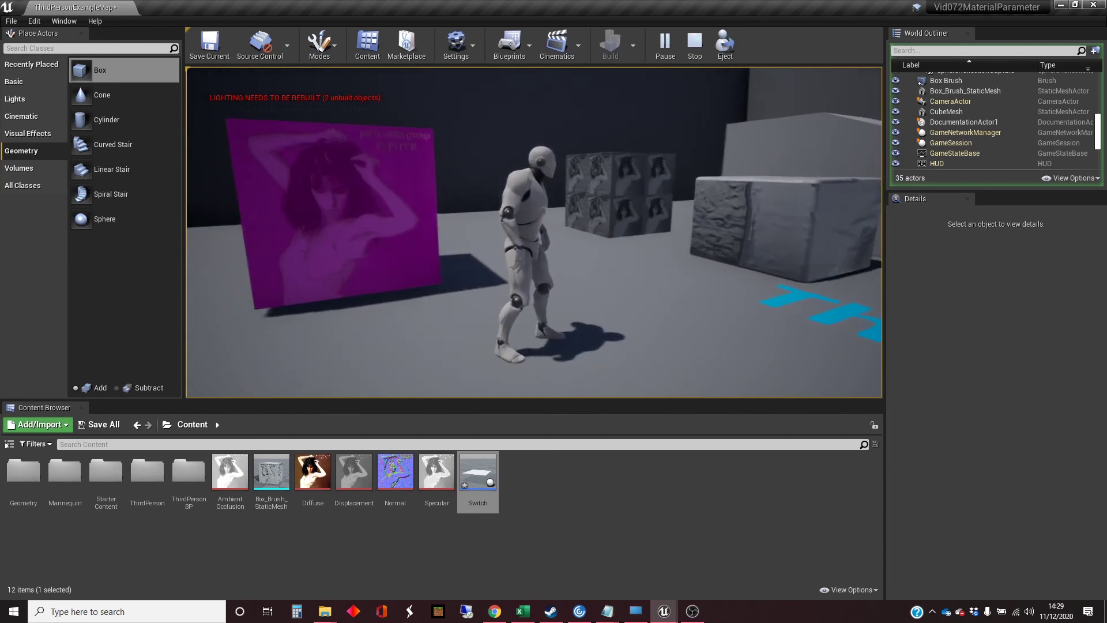
key(w)
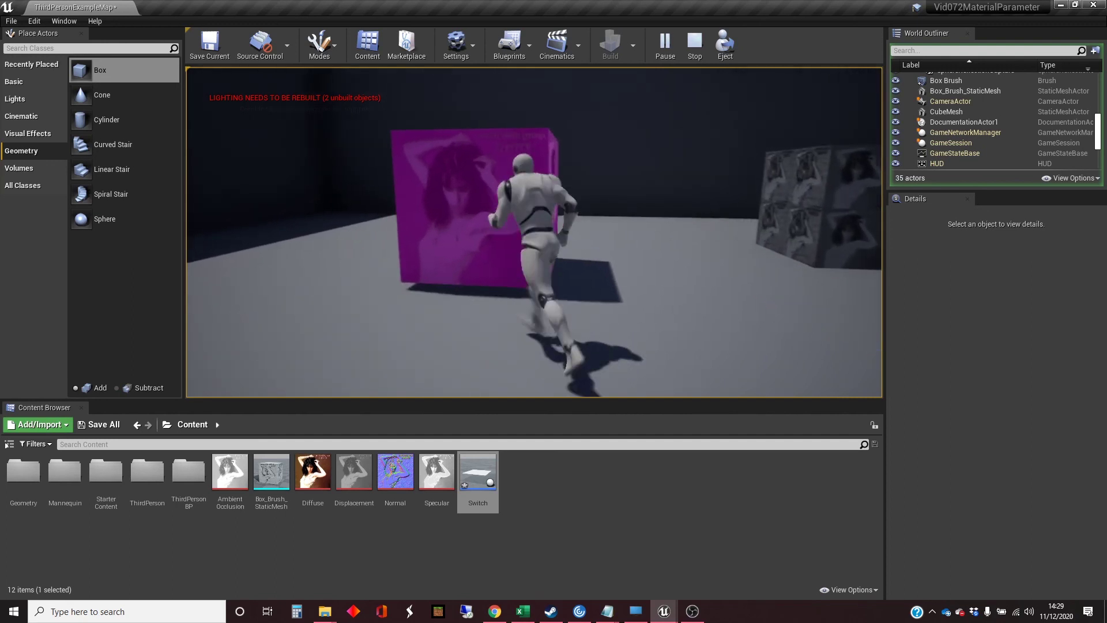
key(a)
key(w)
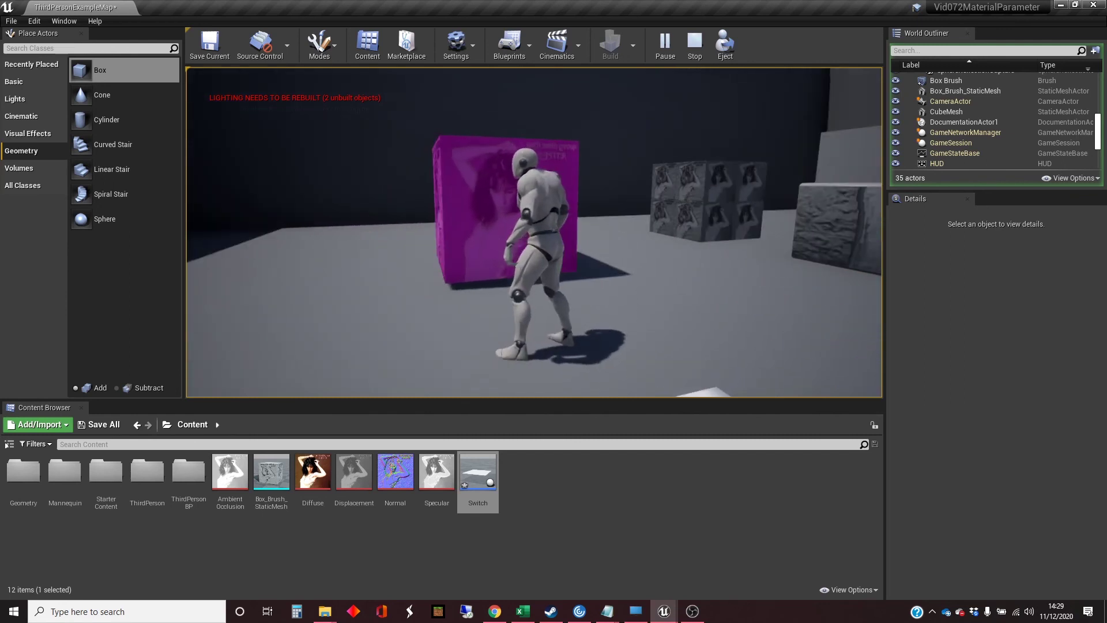